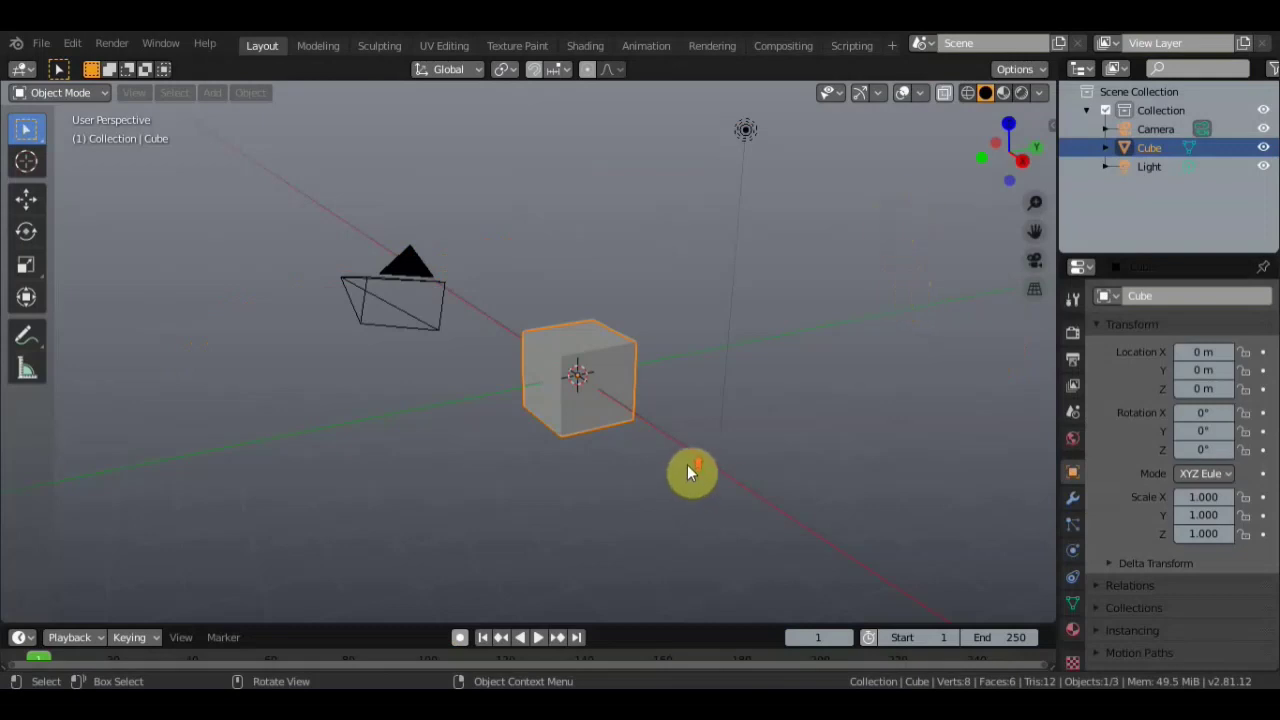
- Zoom in on the default cube and delete it
{"action": "scroll", "coordinate": [687, 470], "scroll_direction": "up", "scroll_amount": 3}
{"action": "key", "text": "Delete"}
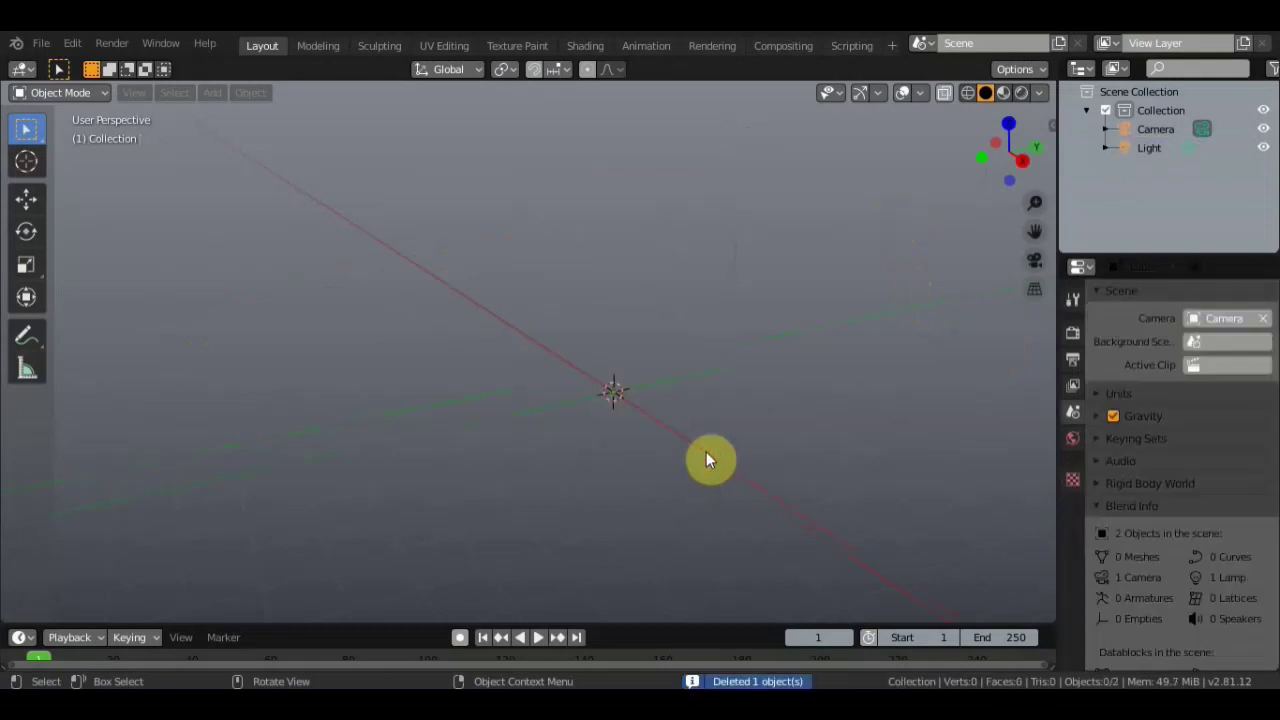
- Import машина1.obj from the Desktop as a Wavefront (.obj) file
{"action": "left_click", "coordinate": [41, 43]}
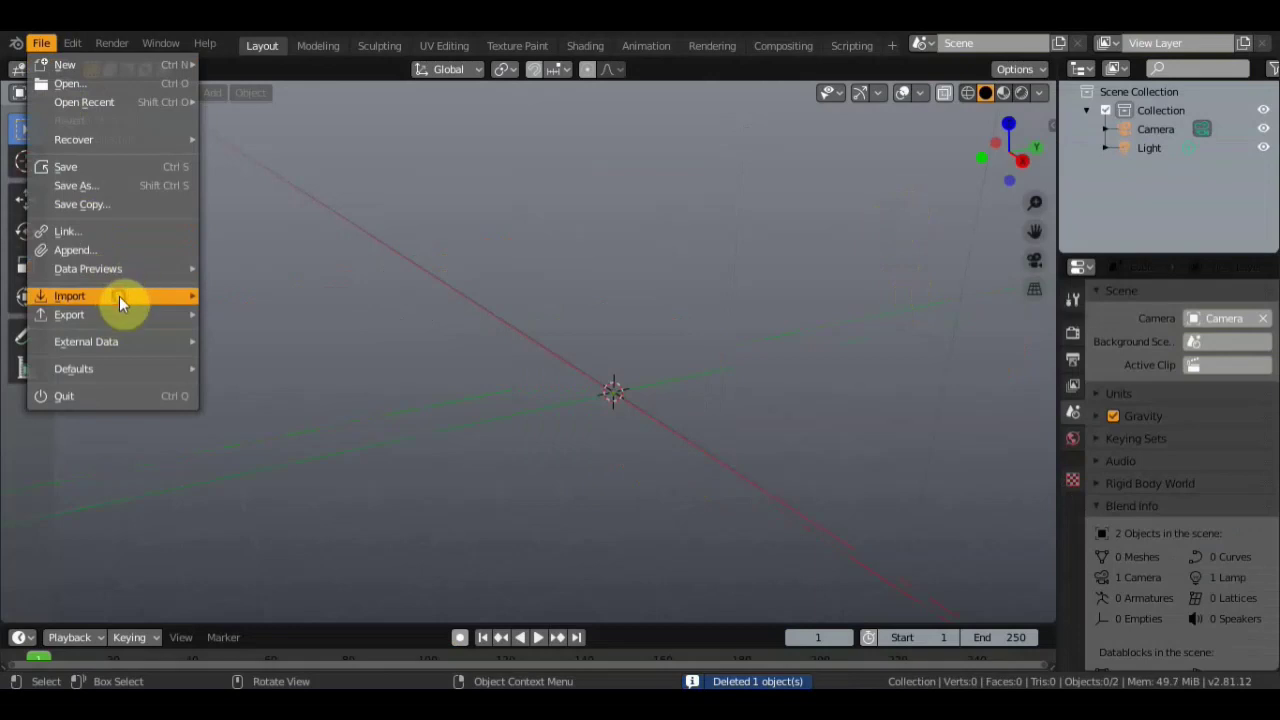
{"action": "mouse_move", "coordinate": [70, 296]}
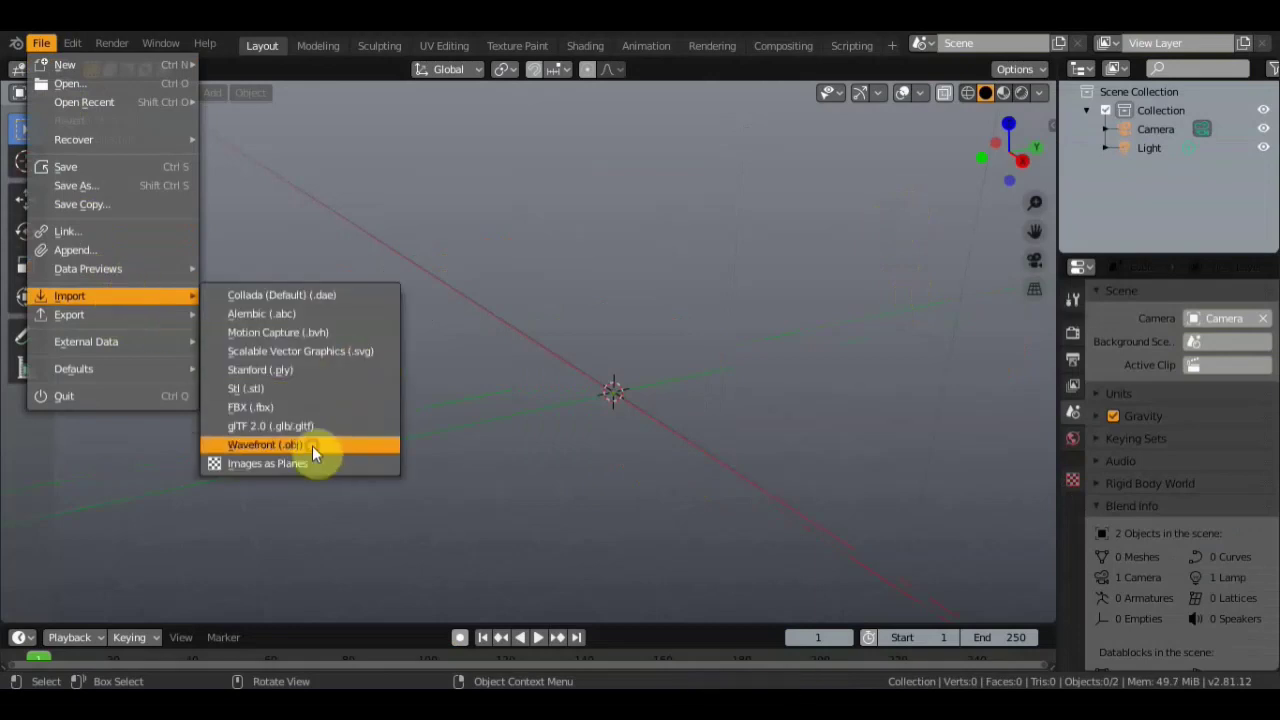
{"action": "left_click", "coordinate": [312, 445]}
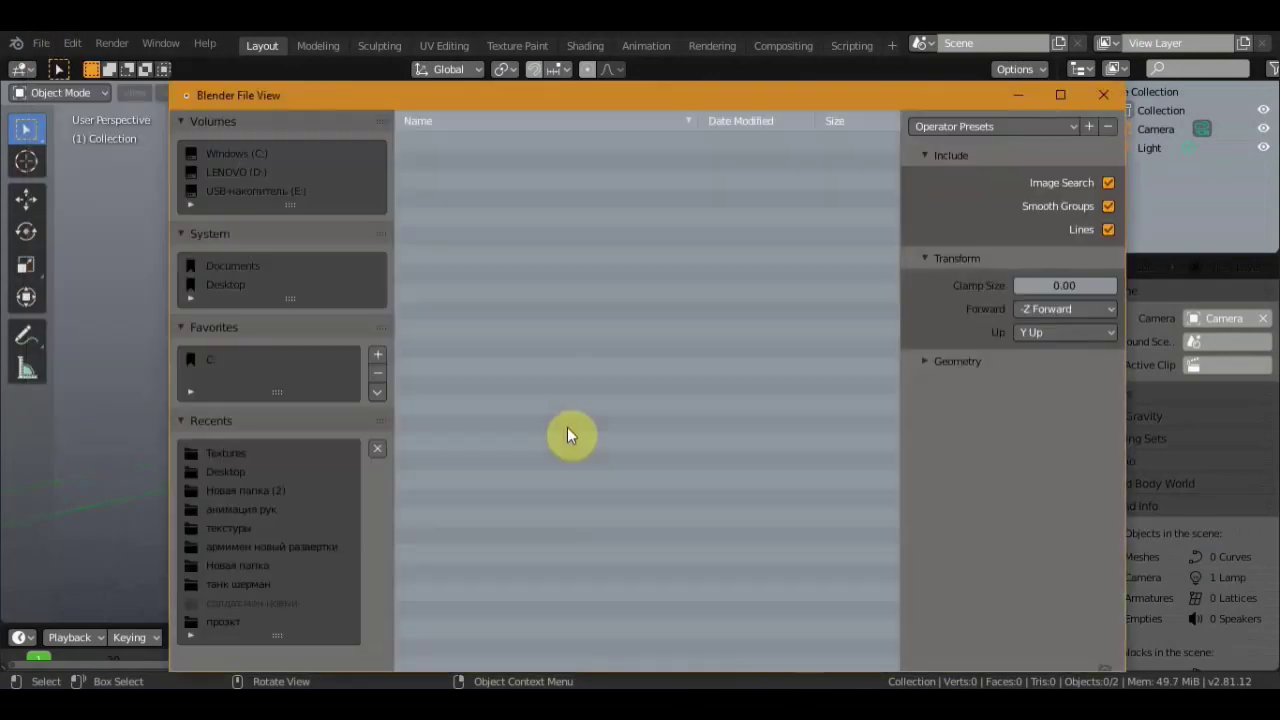
{"action": "left_click", "coordinate": [231, 324]}
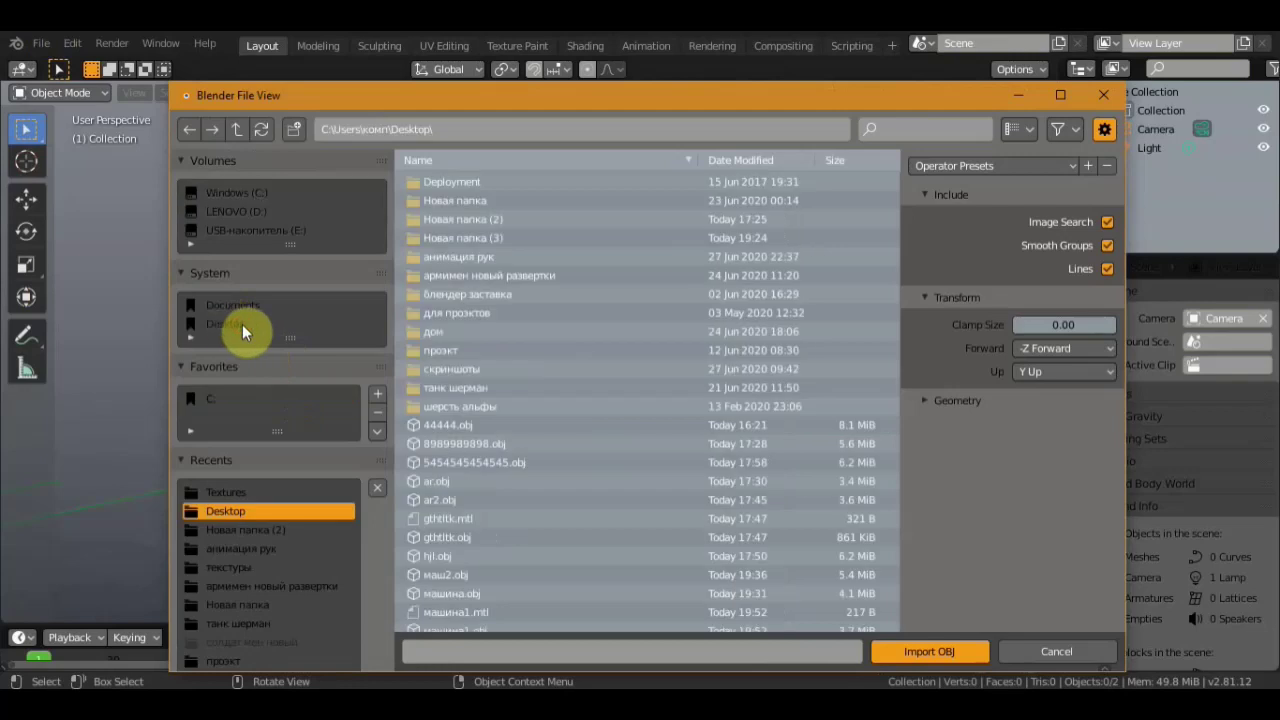
{"action": "scroll", "coordinate": [612, 450], "scroll_direction": "down", "scroll_amount": 1}
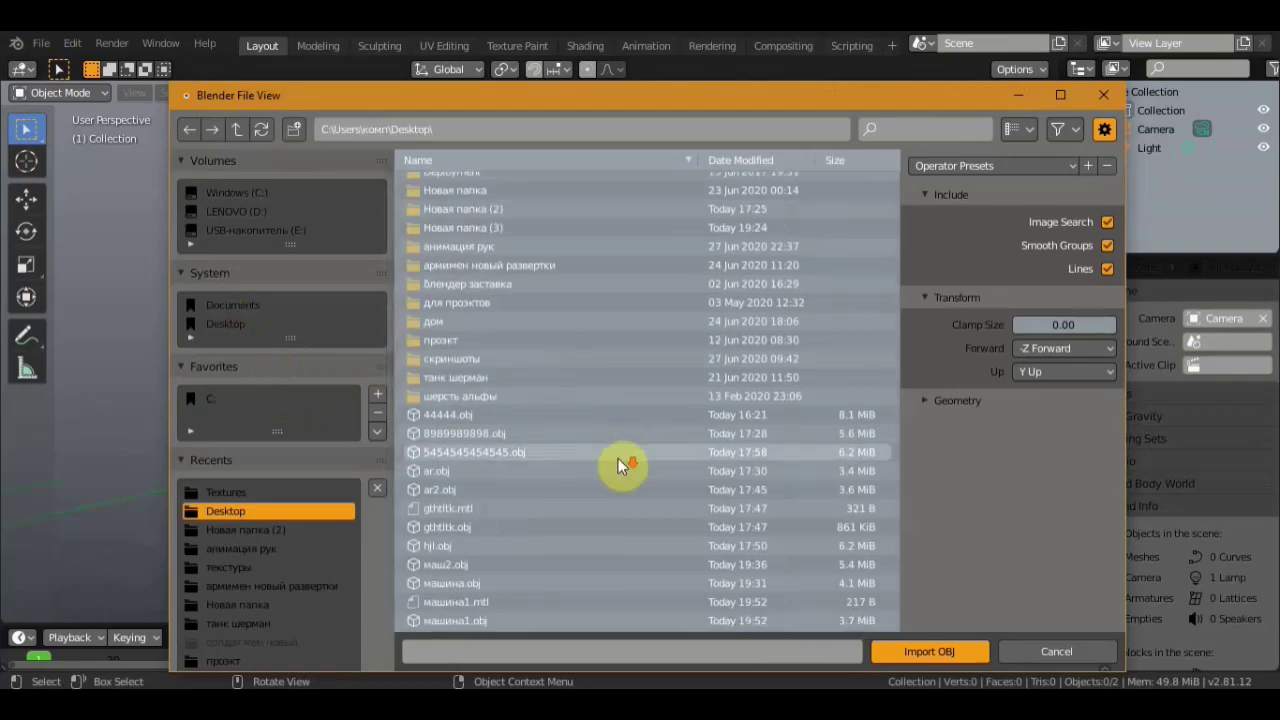
{"action": "double_click", "coordinate": [459, 622]}
- Orbit and zoom around the imported city toward the street and origin
{"action": "mouse_move", "coordinate": [709, 429]}
{"action": "middle_mouse_down"}
{"action": "mouse_move", "coordinate": [896, 440]}
{"action": "mouse_move", "coordinate": [829, 463]}
{"action": "middle_mouse_up"}
{"action": "mouse_move", "coordinate": [846, 403]}
{"action": "middle_mouse_down"}
{"action": "mouse_move", "coordinate": [842, 500]}
{"action": "mouse_move", "coordinate": [828, 508]}
{"action": "mouse_move", "coordinate": [877, 487]}
{"action": "mouse_move", "coordinate": [790, 455]}
{"action": "middle_mouse_up"}
{"action": "scroll", "coordinate": [828, 508], "scroll_direction": "up", "scroll_amount": 3}
{"action": "mouse_move", "coordinate": [723, 429]}
{"action": "middle_mouse_down"}
{"action": "mouse_move", "coordinate": [614, 503]}
{"action": "mouse_move", "coordinate": [646, 526]}
{"action": "mouse_move", "coordinate": [606, 500]}
{"action": "mouse_move", "coordinate": [656, 285]}
{"action": "mouse_move", "coordinate": [823, 151]}
{"action": "mouse_move", "coordinate": [471, 509]}
{"action": "mouse_move", "coordinate": [629, 343]}
{"action": "mouse_move", "coordinate": [558, 367]}
{"action": "middle_mouse_up"}
{"action": "scroll", "coordinate": [606, 493], "scroll_direction": "up", "scroll_amount": 5}
{"action": "scroll", "coordinate": [595, 479], "scroll_direction": "up", "scroll_amount": 2}
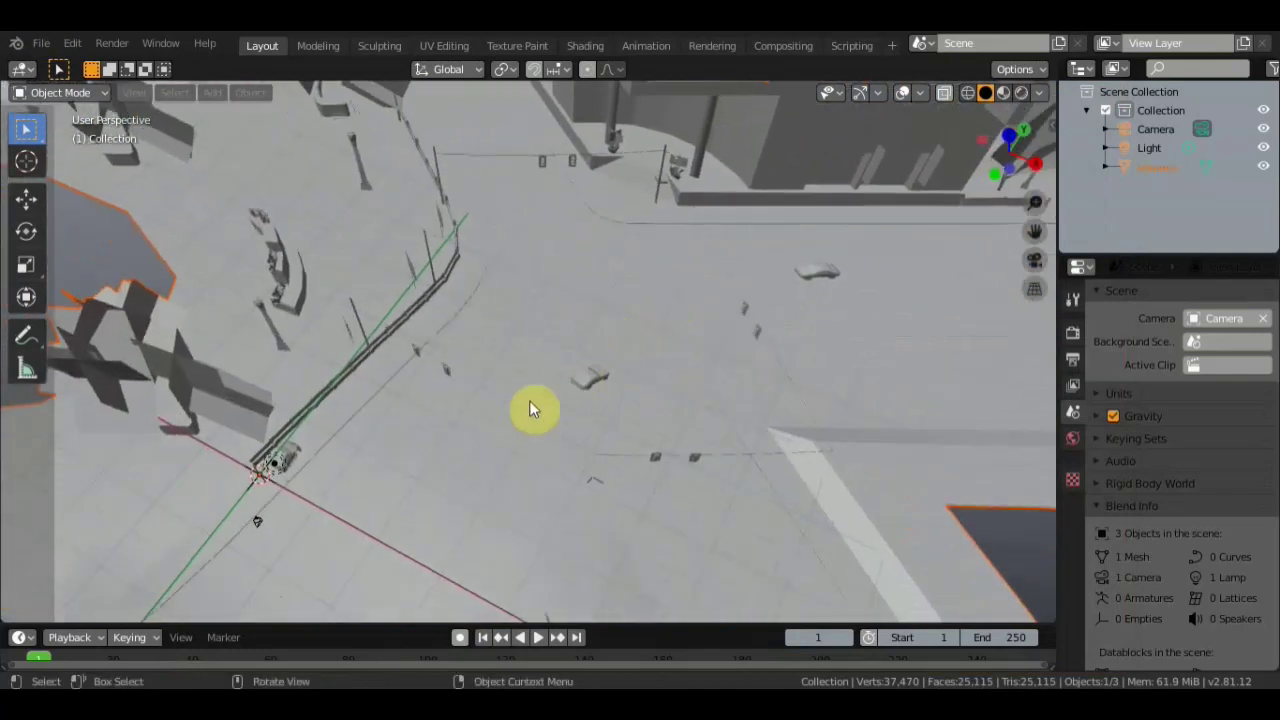
{"action": "mouse_move", "coordinate": [374, 467]}
{"action": "middle_mouse_down"}
{"action": "mouse_move", "coordinate": [731, 183]}
{"action": "mouse_move", "coordinate": [770, 130]}
{"action": "mouse_move", "coordinate": [668, 343]}
{"action": "middle_mouse_up"}
{"action": "scroll", "coordinate": [503, 363], "scroll_direction": "up", "scroll_amount": 2}
{"action": "scroll", "coordinate": [487, 378], "scroll_direction": "up", "scroll_amount": 2}
{"action": "scroll", "coordinate": [426, 362], "scroll_direction": "up", "scroll_amount": 1}
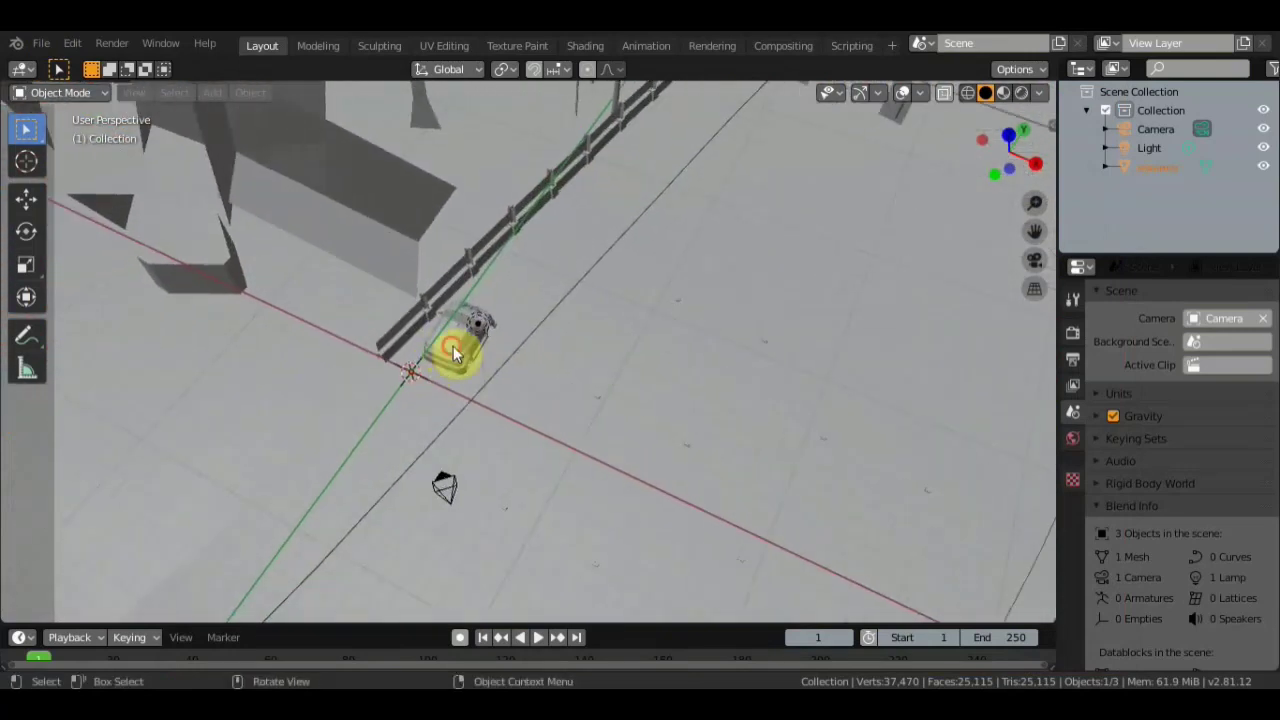
- Select the imported машина object and swing the view around the car
{"action": "left_click", "coordinate": [471, 360]}
{"action": "mouse_move", "coordinate": [482, 366]}
{"action": "middle_mouse_down"}
{"action": "mouse_move", "coordinate": [580, 391]}
{"action": "mouse_move", "coordinate": [486, 354]}
{"action": "mouse_move", "coordinate": [660, 466]}
{"action": "mouse_move", "coordinate": [564, 281]}
{"action": "mouse_move", "coordinate": [457, 204]}
{"action": "mouse_move", "coordinate": [357, 292]}
{"action": "middle_mouse_up"}
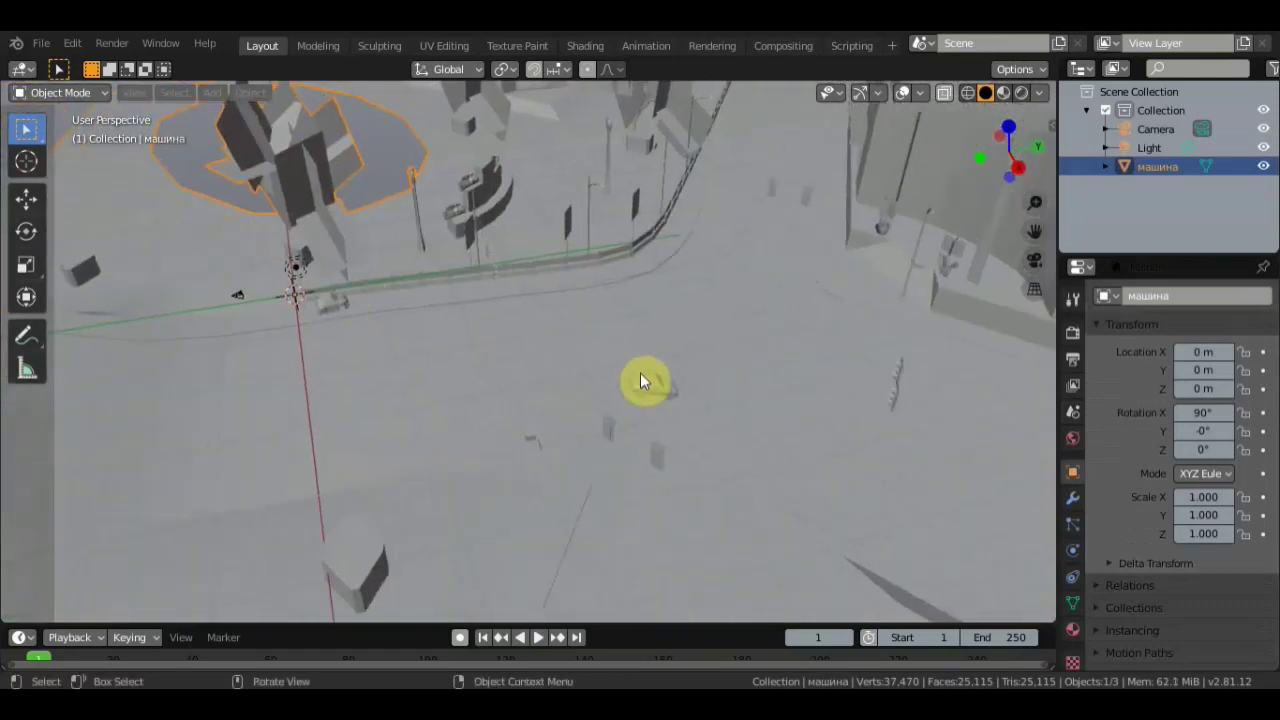
{"action": "scroll", "coordinate": [686, 403], "scroll_direction": "up", "scroll_amount": 3}
{"action": "scroll", "coordinate": [729, 417], "scroll_direction": "up", "scroll_amount": 3}
{"action": "mouse_move", "coordinate": [720, 400]}
{"action": "middle_mouse_down"}
{"action": "mouse_move", "coordinate": [276, 290]}
{"action": "mouse_move", "coordinate": [245, 235]}
{"action": "middle_mouse_up"}
{"action": "scroll", "coordinate": [737, 410], "scroll_direction": "up", "scroll_amount": 2}
{"action": "scroll", "coordinate": [737, 410], "scroll_direction": "up", "scroll_amount": 1}
- Zoom out and tilt the view to look down on the car in the street
{"action": "middle_click_drag", "start_coordinate": [737, 411], "coordinate": [670, 446]}
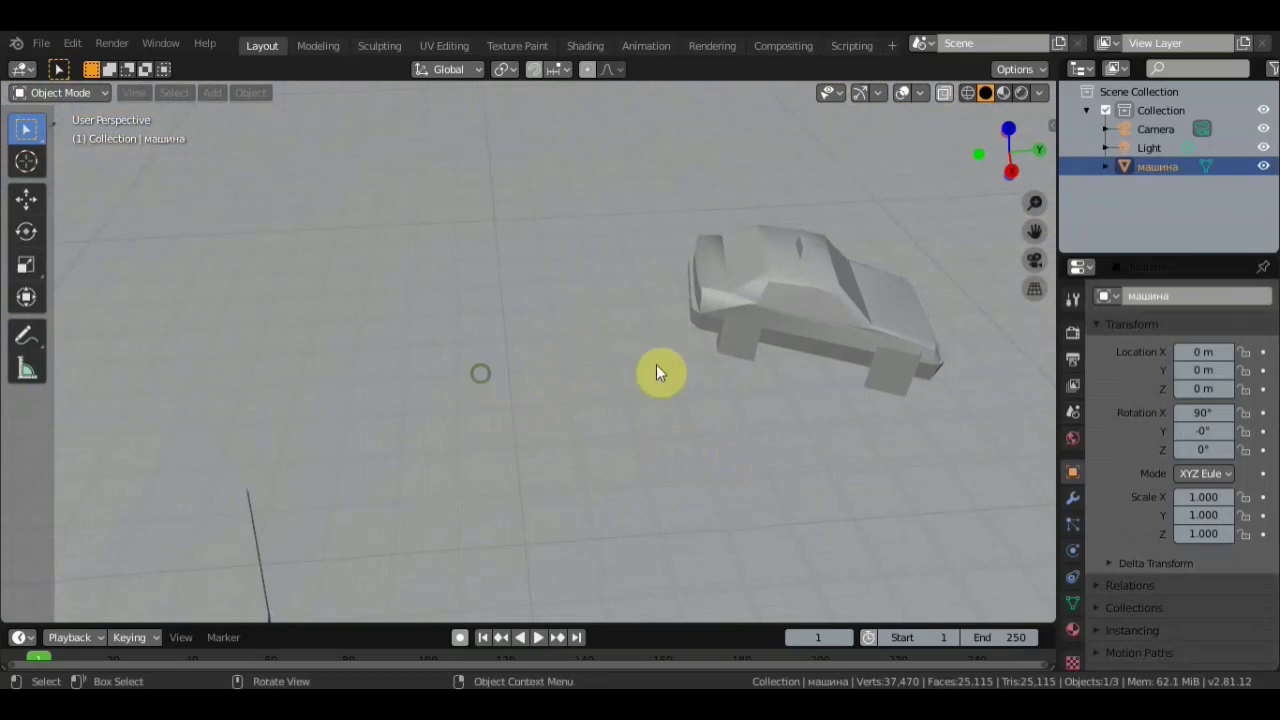
{"action": "scroll", "coordinate": [700, 381], "scroll_direction": "down", "scroll_amount": 2}
{"action": "scroll", "coordinate": [740, 378], "scroll_direction": "down", "scroll_amount": 2}
{"action": "scroll", "coordinate": [775, 385], "scroll_direction": "down", "scroll_amount": 3}
{"action": "mouse_move", "coordinate": [791, 395]}
{"action": "middle_mouse_down"}
{"action": "mouse_move", "coordinate": [654, 354]}
{"action": "mouse_move", "coordinate": [504, 350]}
{"action": "middle_mouse_up"}
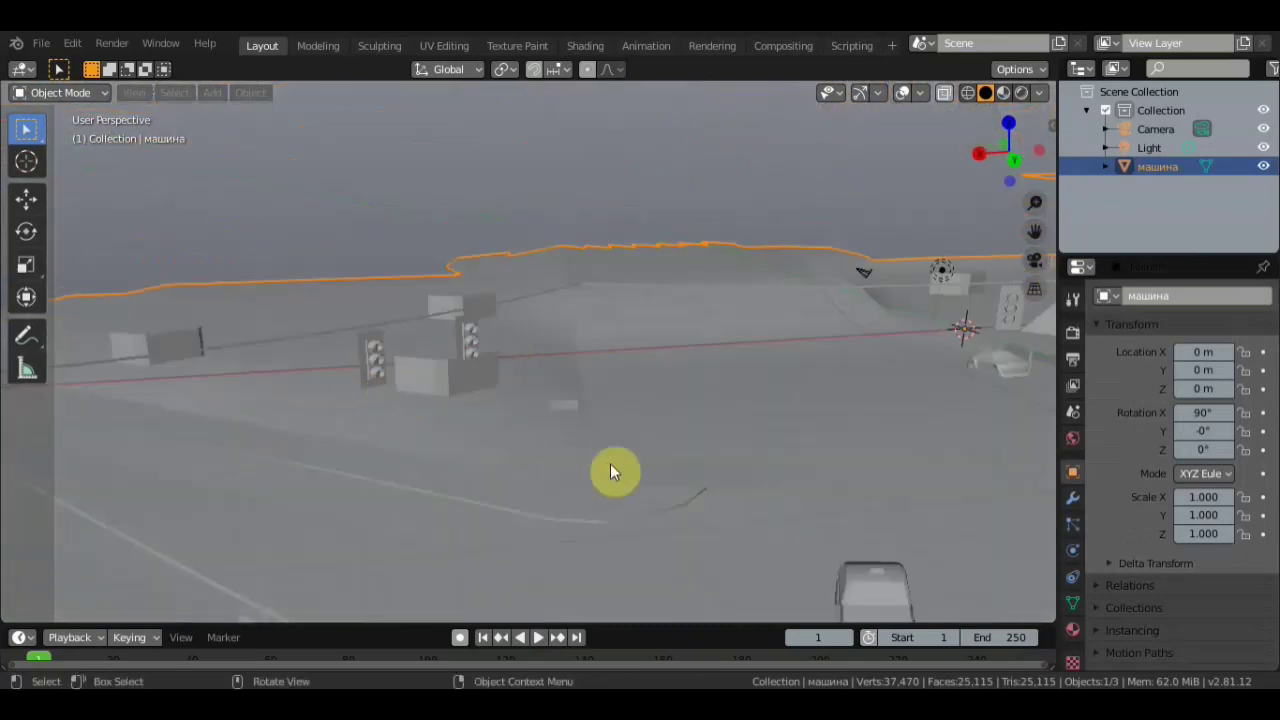
{"action": "middle_click_drag", "start_coordinate": [743, 460], "coordinate": [626, 235]}
{"action": "scroll", "coordinate": [900, 374], "scroll_direction": "up", "scroll_amount": 3}
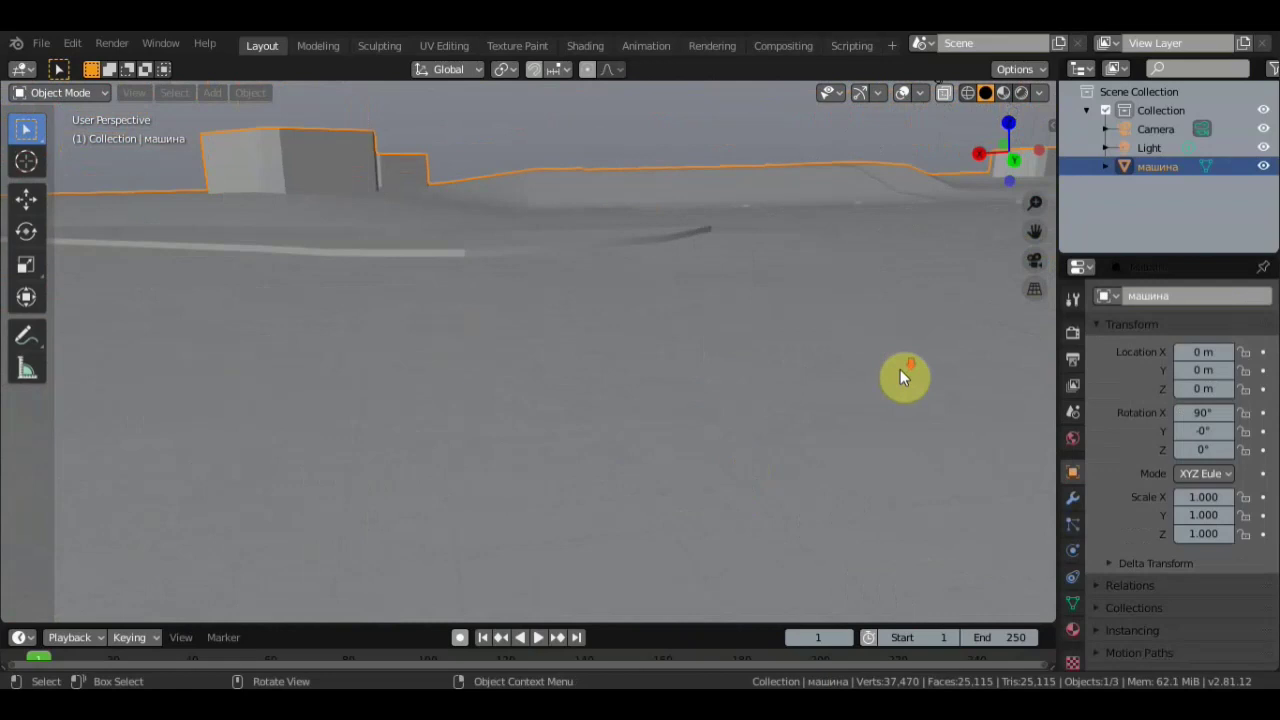
{"action": "scroll", "coordinate": [900, 377], "scroll_direction": "down", "scroll_amount": 3}
{"action": "mouse_move", "coordinate": [902, 380]}
{"action": "middle_mouse_down"}
{"action": "mouse_move", "coordinate": [966, 429]}
{"action": "mouse_move", "coordinate": [710, 457]}
{"action": "mouse_move", "coordinate": [709, 371]}
{"action": "mouse_move", "coordinate": [666, 371]}
{"action": "mouse_move", "coordinate": [843, 357]}
{"action": "mouse_move", "coordinate": [976, 378]}
{"action": "mouse_move", "coordinate": [743, 394]}
{"action": "mouse_move", "coordinate": [640, 423]}
{"action": "mouse_move", "coordinate": [820, 374]}
{"action": "mouse_move", "coordinate": [782, 403]}
{"action": "mouse_move", "coordinate": [551, 423]}
{"action": "mouse_move", "coordinate": [378, 409]}
{"action": "mouse_move", "coordinate": [609, 329]}
{"action": "mouse_move", "coordinate": [669, 337]}
{"action": "mouse_move", "coordinate": [632, 476]}
{"action": "mouse_move", "coordinate": [400, 580]}
{"action": "mouse_move", "coordinate": [520, 517]}
{"action": "mouse_move", "coordinate": [464, 517]}
{"action": "mouse_move", "coordinate": [578, 507]}
{"action": "middle_mouse_up"}
{"action": "scroll", "coordinate": [713, 373], "scroll_direction": "up", "scroll_amount": 3}
{"action": "scroll", "coordinate": [579, 504], "scroll_direction": "down", "scroll_amount": 2}
{"action": "scroll", "coordinate": [575, 503], "scroll_direction": "down", "scroll_amount": 1}
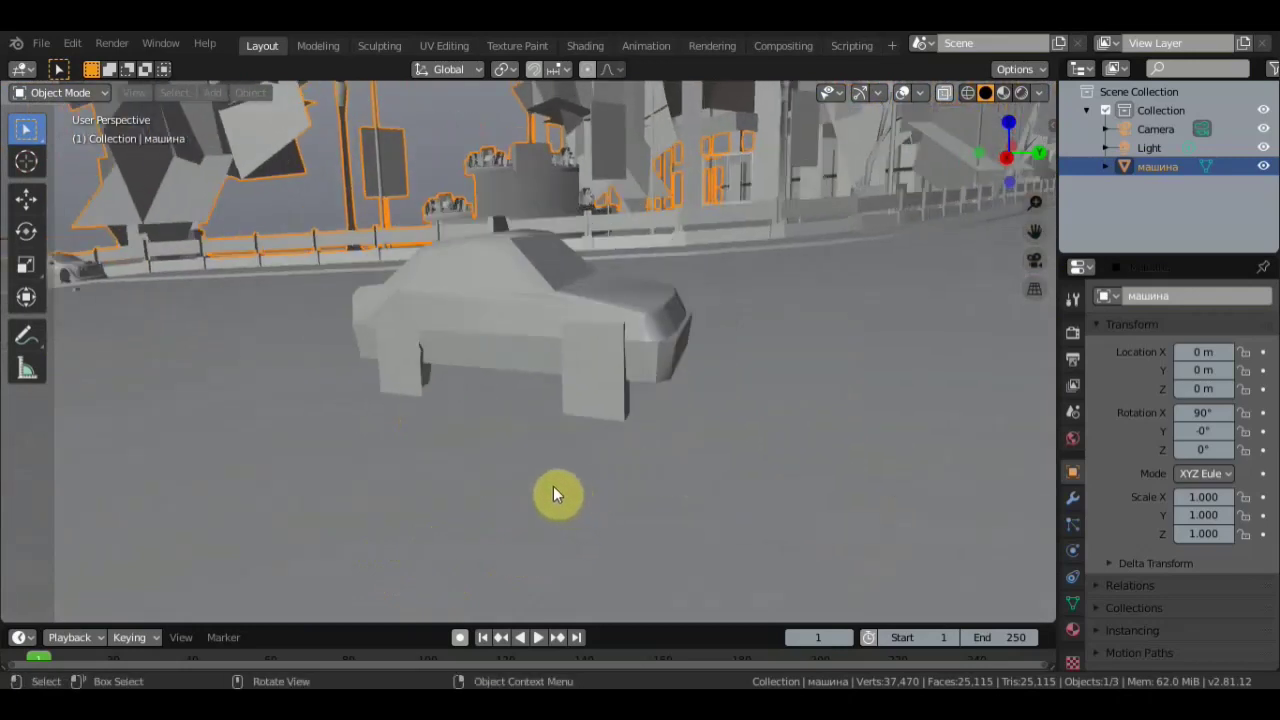
{"action": "scroll", "coordinate": [410, 480], "scroll_direction": "down", "scroll_amount": 2}
{"action": "mouse_move", "coordinate": [429, 466]}
{"action": "middle_mouse_down"}
{"action": "mouse_move", "coordinate": [697, 478]}
{"action": "mouse_move", "coordinate": [717, 453]}
{"action": "middle_mouse_up"}
{"action": "mouse_move", "coordinate": [474, 381]}
{"action": "middle_mouse_down"}
{"action": "mouse_move", "coordinate": [523, 403]}
{"action": "mouse_move", "coordinate": [606, 374]}
{"action": "mouse_move", "coordinate": [777, 423]}
{"action": "mouse_move", "coordinate": [590, 300]}
{"action": "mouse_move", "coordinate": [660, 289]}
{"action": "mouse_move", "coordinate": [443, 471]}
{"action": "mouse_move", "coordinate": [437, 445]}
{"action": "mouse_move", "coordinate": [371, 386]}
{"action": "mouse_move", "coordinate": [814, 463]}
{"action": "middle_mouse_up"}
{"action": "scroll", "coordinate": [589, 300], "scroll_direction": "up", "scroll_amount": 3}
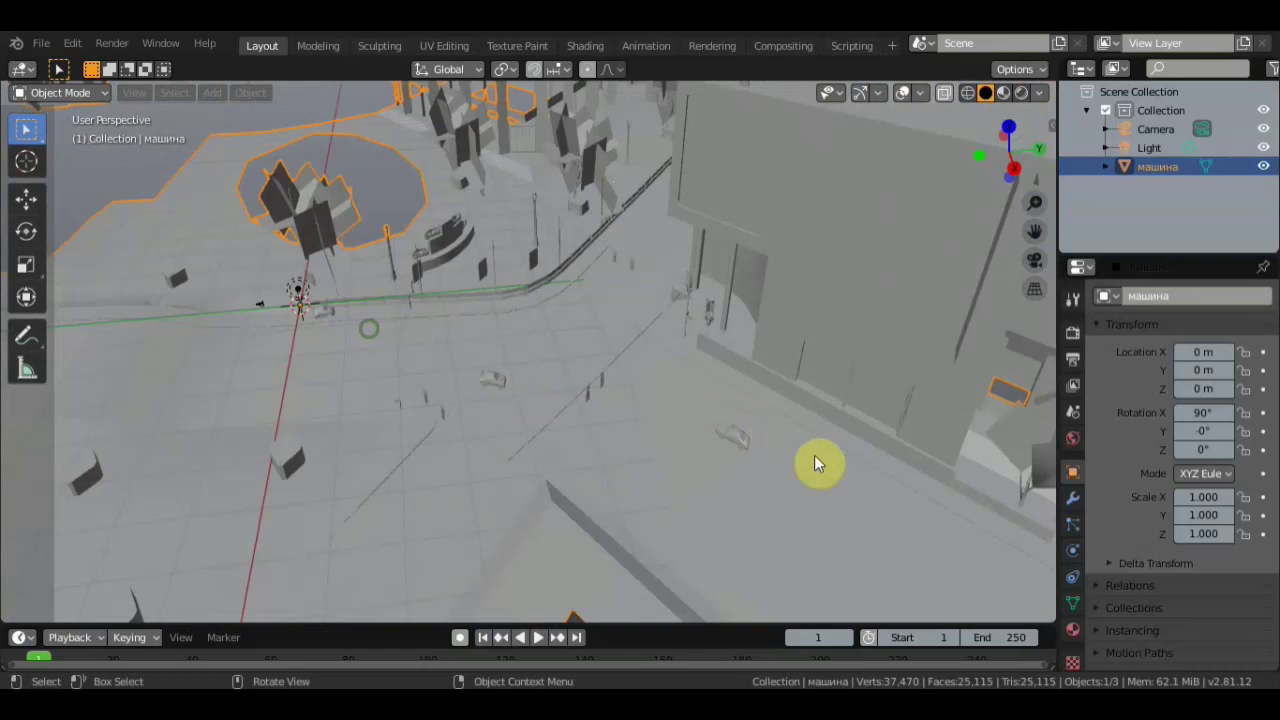
{"action": "scroll", "coordinate": [830, 475], "scroll_direction": "up", "scroll_amount": 5}
{"action": "mouse_move", "coordinate": [740, 387]}
{"action": "middle_mouse_down"}
{"action": "mouse_move", "coordinate": [503, 340]}
{"action": "mouse_move", "coordinate": [486, 277]}
{"action": "mouse_move", "coordinate": [543, 280]}
{"action": "mouse_move", "coordinate": [933, 438]}
{"action": "mouse_move", "coordinate": [770, 317]}
{"action": "mouse_move", "coordinate": [802, 325]}
{"action": "mouse_move", "coordinate": [765, 403]}
{"action": "mouse_move", "coordinate": [766, 378]}
{"action": "middle_mouse_up"}
{"action": "scroll", "coordinate": [770, 317], "scroll_direction": "up", "scroll_amount": 3}
{"action": "scroll", "coordinate": [764, 395], "scroll_direction": "up", "scroll_amount": 3}
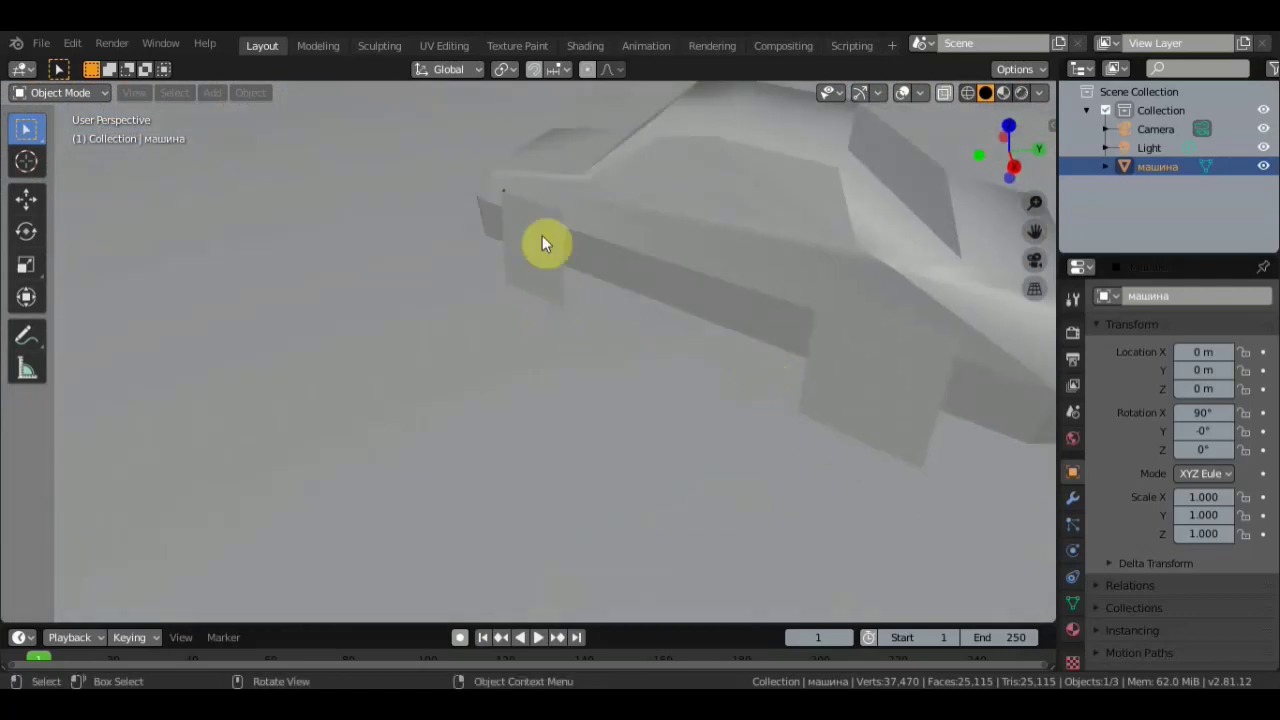
{"action": "scroll", "coordinate": [763, 345], "scroll_direction": "up", "scroll_amount": 2}
{"action": "mouse_move", "coordinate": [817, 312]}
{"action": "middle_mouse_down"}
{"action": "mouse_move", "coordinate": [696, 328]}
{"action": "mouse_move", "coordinate": [722, 322]}
{"action": "middle_mouse_up"}
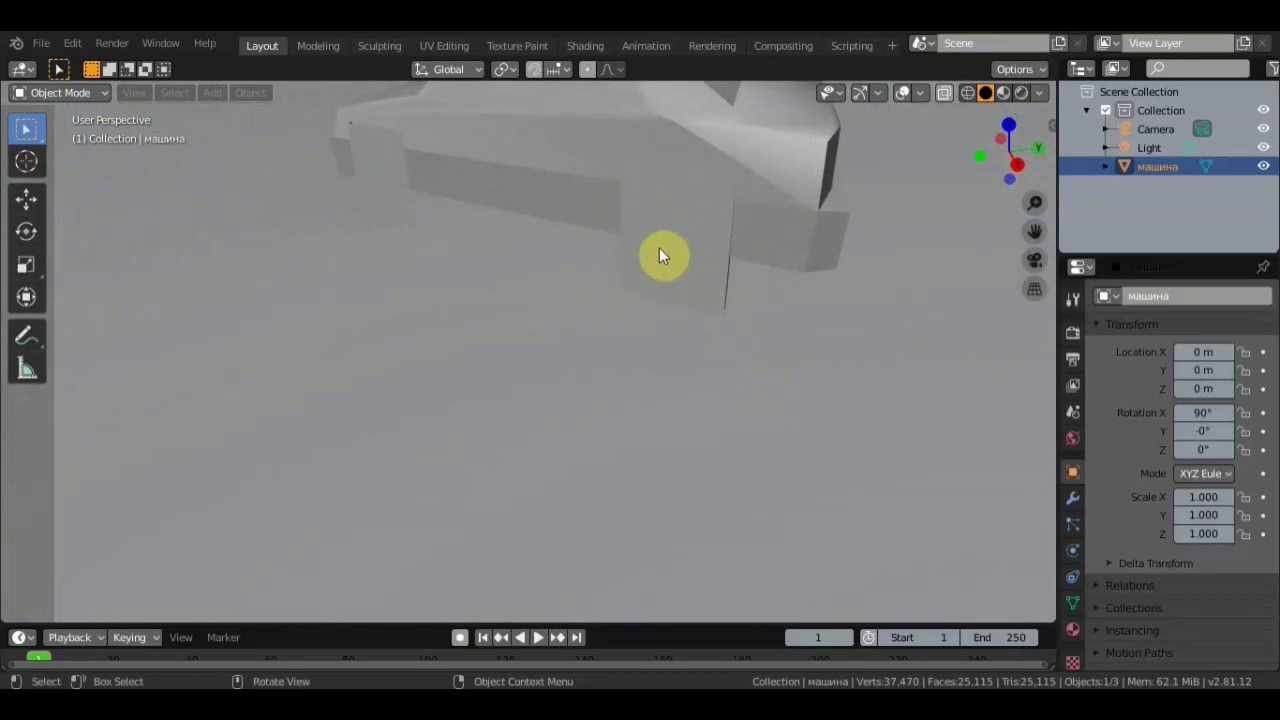
{"action": "scroll", "coordinate": [668, 250], "scroll_direction": "down", "scroll_amount": 5}
{"action": "mouse_move", "coordinate": [668, 250]}
{"action": "middle_mouse_down"}
{"action": "mouse_move", "coordinate": [606, 357]}
{"action": "mouse_move", "coordinate": [838, 344]}
{"action": "mouse_move", "coordinate": [814, 374]}
{"action": "mouse_move", "coordinate": [837, 326]}
{"action": "mouse_move", "coordinate": [14, 243]}
{"action": "mouse_move", "coordinate": [5, 207]}
{"action": "mouse_move", "coordinate": [320, 217]}
{"action": "mouse_move", "coordinate": [434, 303]}
{"action": "mouse_move", "coordinate": [354, 331]}
{"action": "mouse_move", "coordinate": [310, 313]}
{"action": "mouse_move", "coordinate": [334, 294]}
{"action": "mouse_move", "coordinate": [217, 360]}
{"action": "mouse_move", "coordinate": [418, 308]}
{"action": "mouse_move", "coordinate": [591, 297]}
{"action": "mouse_move", "coordinate": [485, 385]}
{"action": "mouse_move", "coordinate": [471, 357]}
{"action": "mouse_move", "coordinate": [400, 357]}
{"action": "mouse_move", "coordinate": [610, 264]}
{"action": "mouse_move", "coordinate": [577, 208]}
{"action": "mouse_move", "coordinate": [600, 283]}
{"action": "mouse_move", "coordinate": [588, 328]}
{"action": "mouse_move", "coordinate": [580, 277]}
{"action": "middle_mouse_up"}
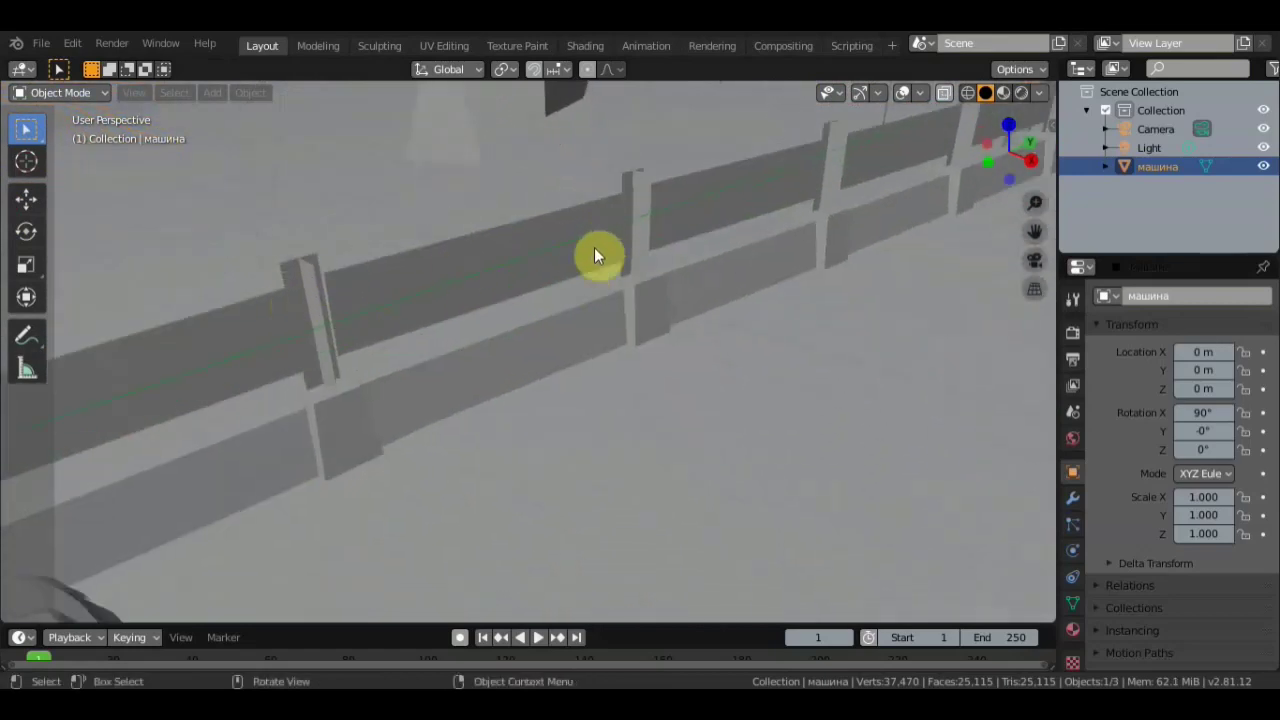
{"action": "scroll", "coordinate": [435, 320], "scroll_direction": "down", "scroll_amount": 5}
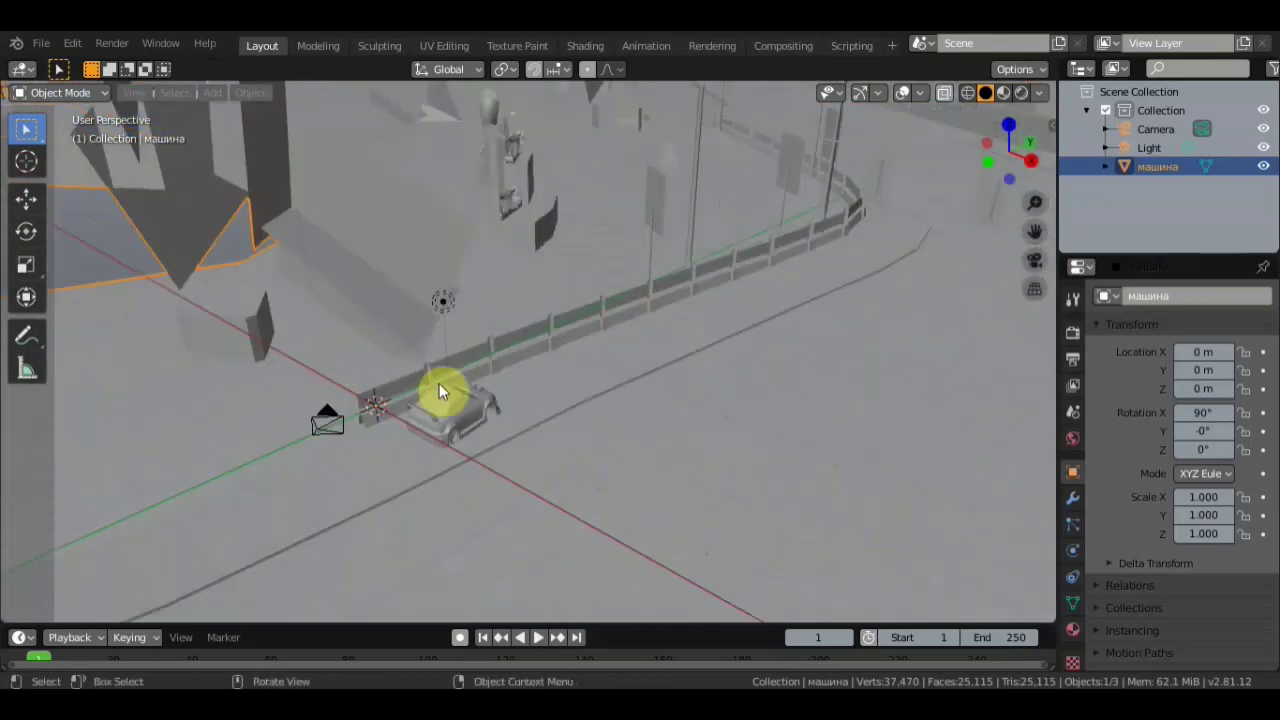
{"action": "scroll", "coordinate": [433, 390], "scroll_direction": "up", "scroll_amount": 5}
{"action": "scroll", "coordinate": [428, 400], "scroll_direction": "down", "scroll_amount": 3}
{"action": "middle_click_drag", "start_coordinate": [405, 398], "coordinate": [417, 444]}
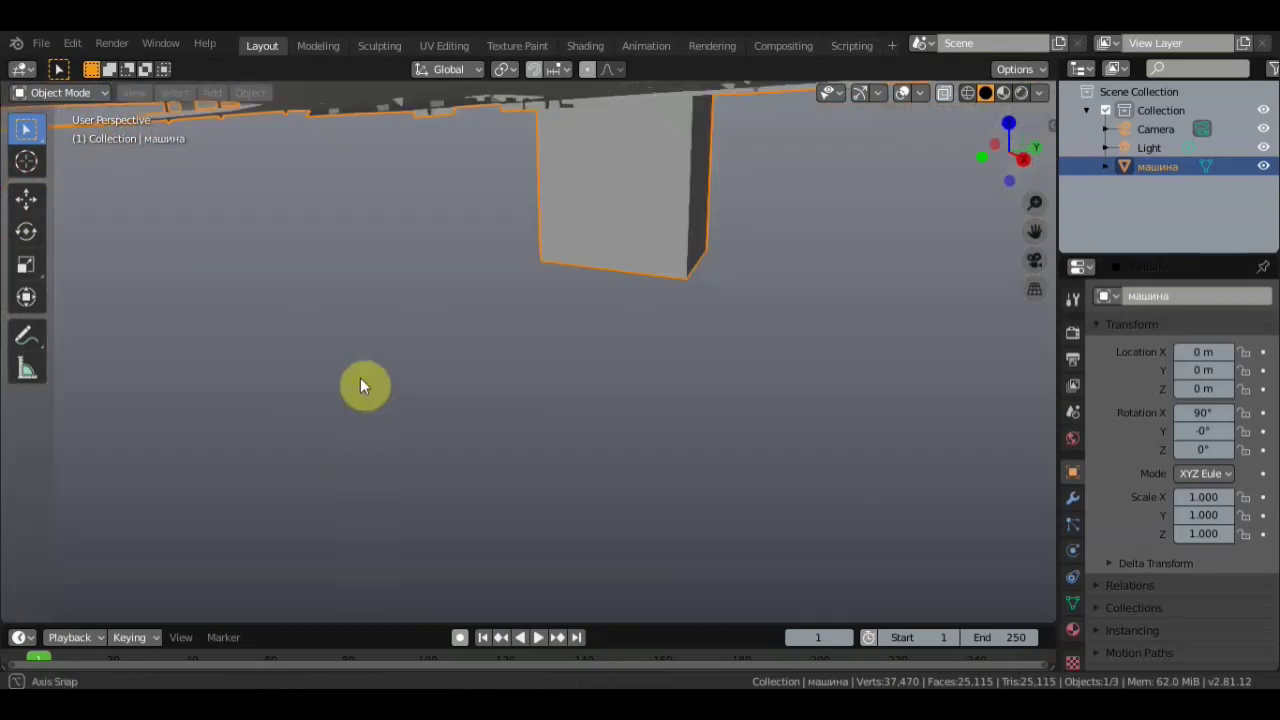
{"action": "scroll", "coordinate": [415, 443], "scroll_direction": "down", "scroll_amount": 3}
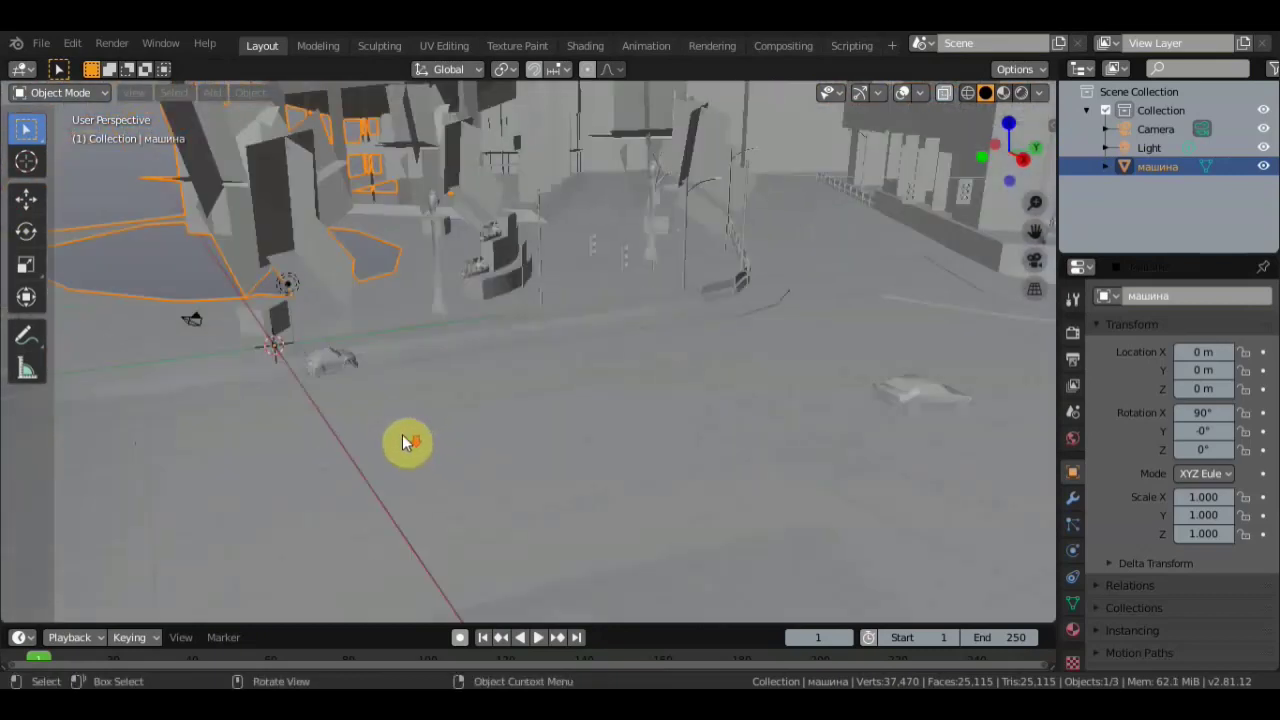
{"action": "mouse_move", "coordinate": [400, 409]}
{"action": "middle_mouse_down"}
{"action": "mouse_move", "coordinate": [551, 434]}
{"action": "mouse_move", "coordinate": [499, 417]}
{"action": "mouse_move", "coordinate": [467, 363]}
{"action": "mouse_move", "coordinate": [551, 400]}
{"action": "mouse_move", "coordinate": [557, 389]}
{"action": "middle_mouse_up"}
{"action": "scroll", "coordinate": [470, 372], "scroll_direction": "up", "scroll_amount": 3}
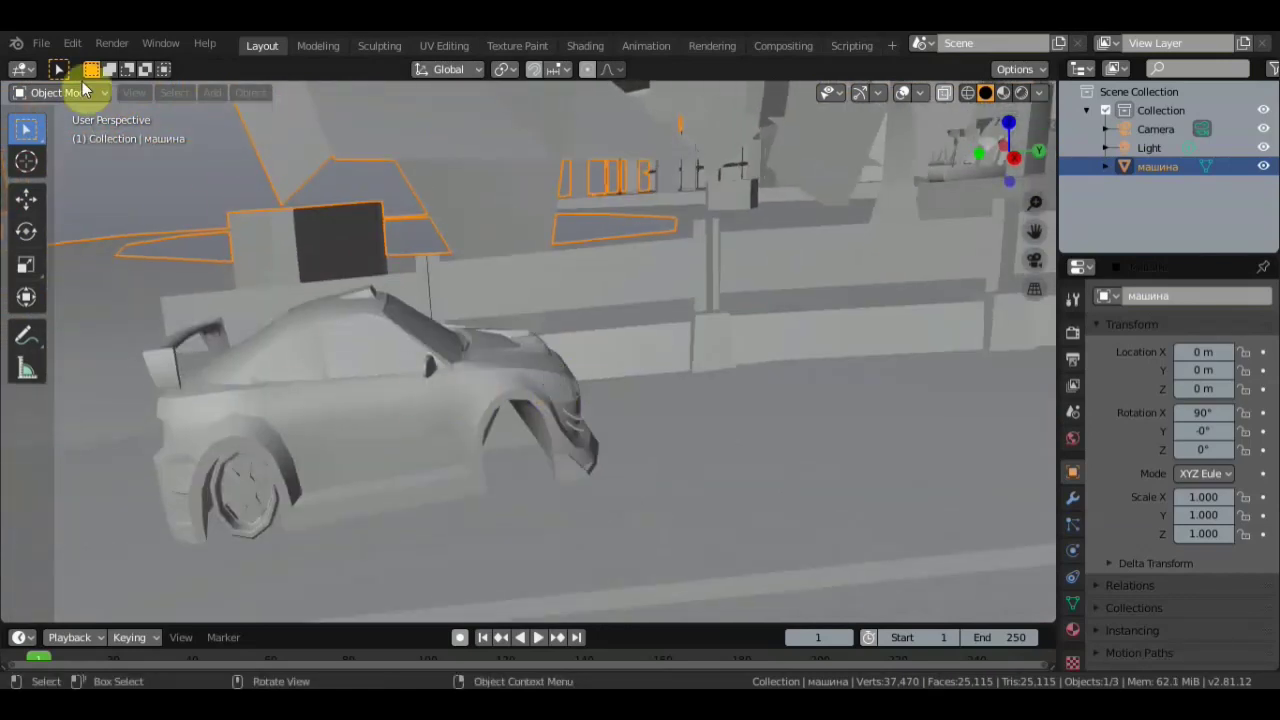
{"action": "left_click", "coordinate": [27, 300]}
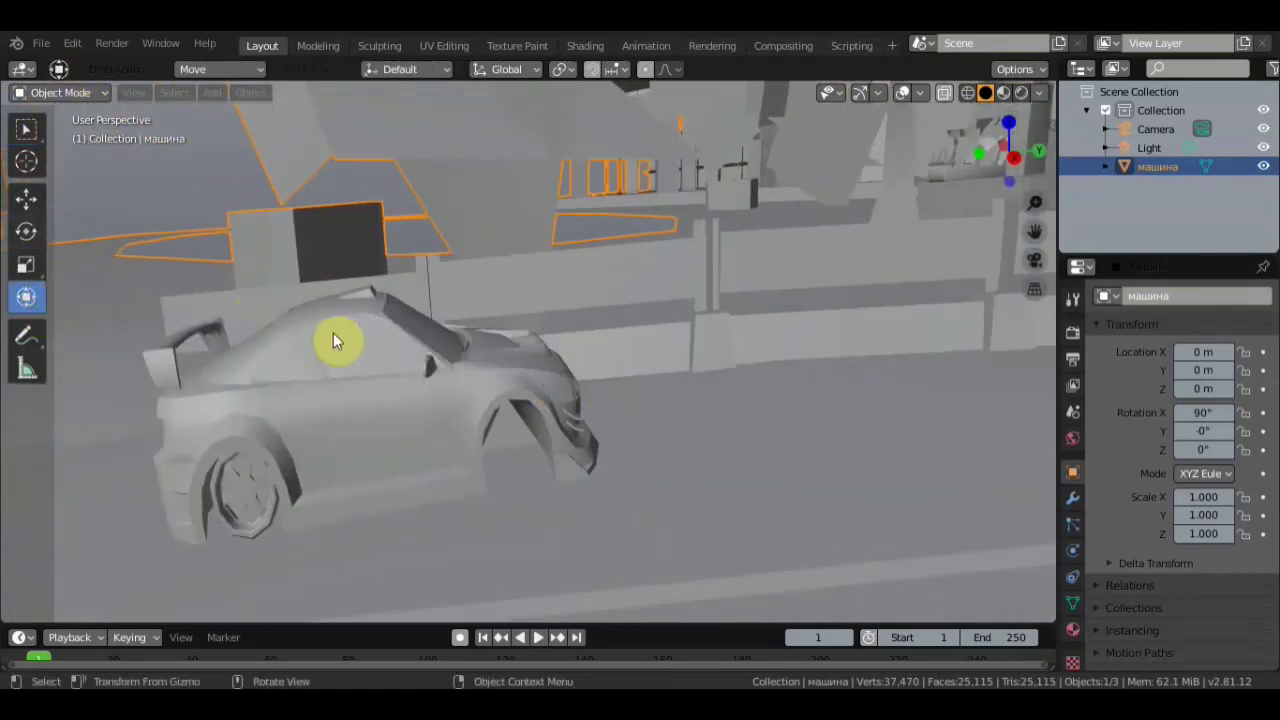
{"action": "key", "text": "KP_Decimal"}
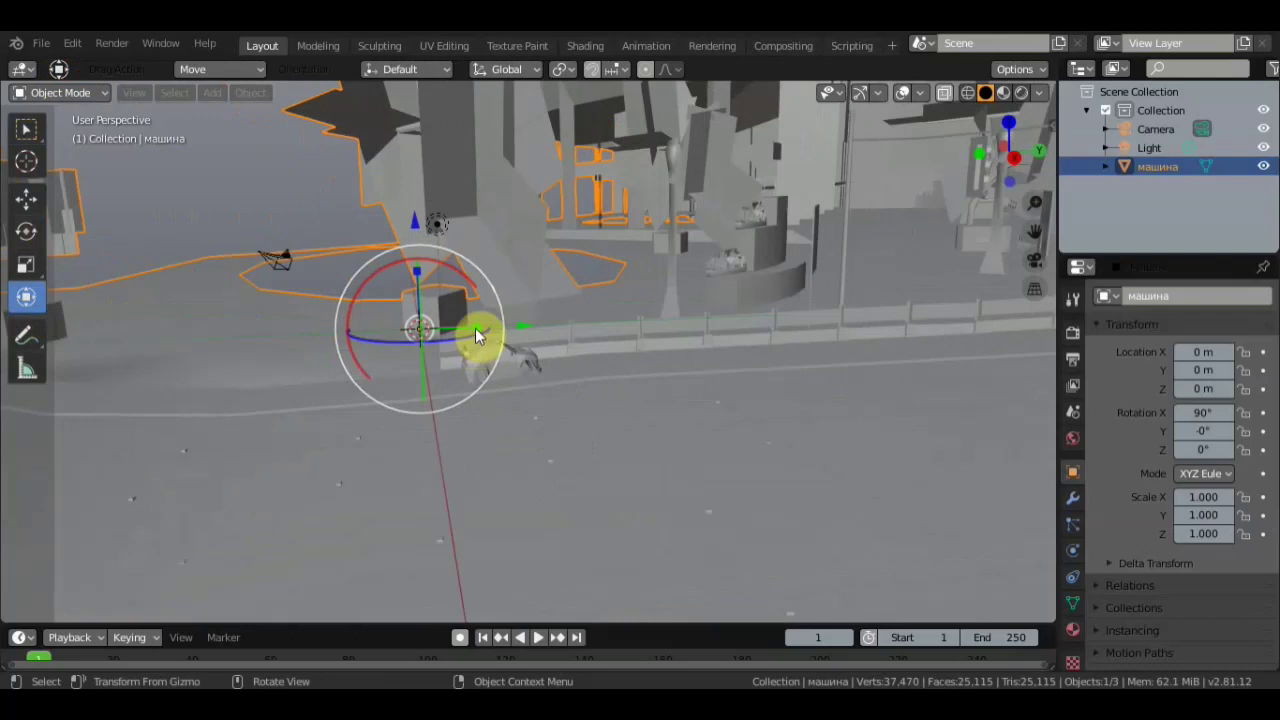
{"action": "left_click_drag", "start_coordinate": [478, 333], "coordinate": [506, 323]}
{"action": "mouse_move", "coordinate": [657, 337]}
{"action": "middle_mouse_down"}
{"action": "mouse_move", "coordinate": [683, 331]}
{"action": "mouse_move", "coordinate": [631, 323]}
{"action": "mouse_move", "coordinate": [486, 374]}
{"action": "mouse_move", "coordinate": [503, 378]}
{"action": "mouse_move", "coordinate": [400, 334]}
{"action": "mouse_move", "coordinate": [571, 354]}
{"action": "mouse_move", "coordinate": [506, 360]}
{"action": "mouse_move", "coordinate": [497, 349]}
{"action": "mouse_move", "coordinate": [608, 323]}
{"action": "middle_mouse_up"}
{"action": "scroll", "coordinate": [557, 380], "scroll_direction": "up", "scroll_amount": 2}
{"action": "scroll", "coordinate": [545, 385], "scroll_direction": "up", "scroll_amount": 2}
{"action": "scroll", "coordinate": [597, 337], "scroll_direction": "up", "scroll_amount": 2}
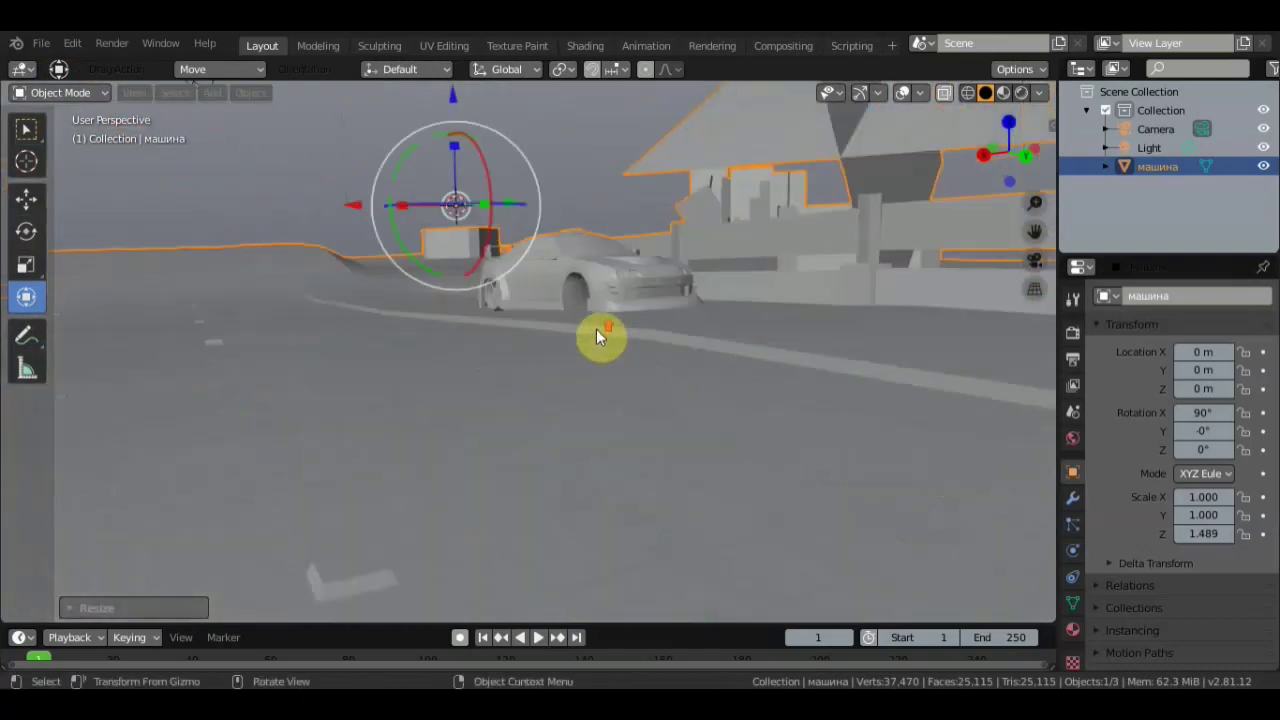
{"action": "scroll", "coordinate": [600, 333], "scroll_direction": "up", "scroll_amount": 3}
{"action": "scroll", "coordinate": [600, 370], "scroll_direction": "up", "scroll_amount": 2}
{"action": "scroll", "coordinate": [599, 380], "scroll_direction": "down", "scroll_amount": 3}
{"action": "mouse_move", "coordinate": [596, 380]}
{"action": "middle_mouse_down"}
{"action": "mouse_move", "coordinate": [584, 397]}
{"action": "mouse_move", "coordinate": [582, 366]}
{"action": "middle_mouse_up"}
{"action": "scroll", "coordinate": [583, 395], "scroll_direction": "up", "scroll_amount": 2}
{"action": "scroll", "coordinate": [579, 385], "scroll_direction": "up", "scroll_amount": 2}
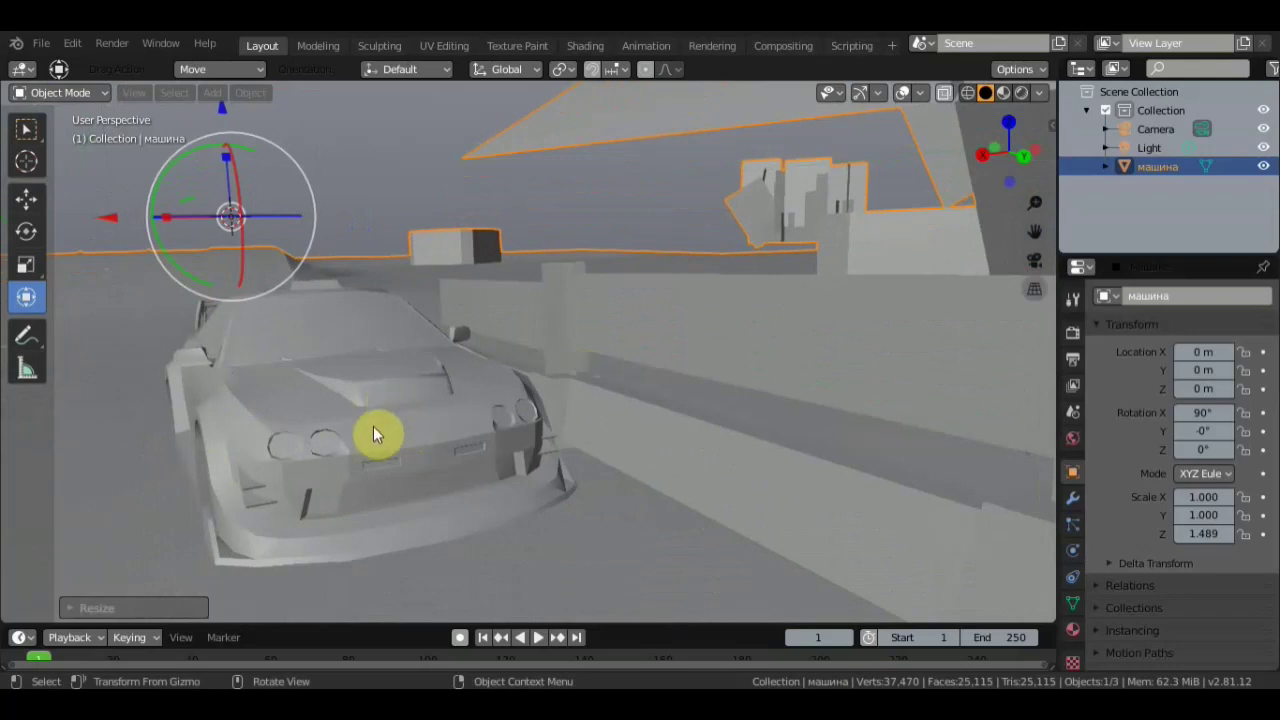
{"action": "scroll", "coordinate": [373, 436], "scroll_direction": "down", "scroll_amount": 3}
{"action": "middle_click_drag", "start_coordinate": [380, 434], "coordinate": [433, 427]}
{"action": "mouse_move", "coordinate": [640, 431]}
{"action": "middle_mouse_down"}
{"action": "mouse_move", "coordinate": [457, 437]}
{"action": "mouse_move", "coordinate": [543, 437]}
{"action": "mouse_move", "coordinate": [648, 508]}
{"action": "mouse_move", "coordinate": [671, 546]}
{"action": "mouse_move", "coordinate": [783, 526]}
{"action": "mouse_move", "coordinate": [751, 423]}
{"action": "mouse_move", "coordinate": [797, 440]}
{"action": "mouse_move", "coordinate": [740, 503]}
{"action": "mouse_move", "coordinate": [700, 480]}
{"action": "middle_mouse_up"}
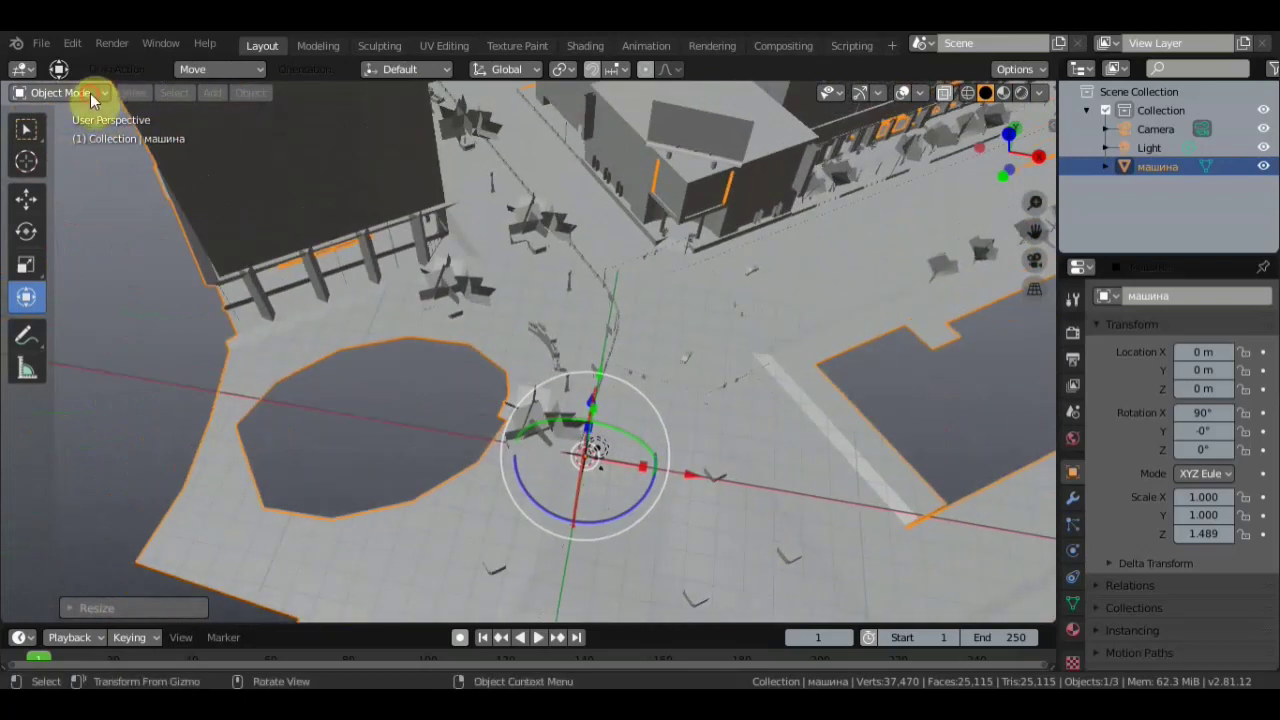
- Switch the машина city mesh into Edit Mode and move in toward the buildings
{"action": "left_click", "coordinate": [90, 94]}
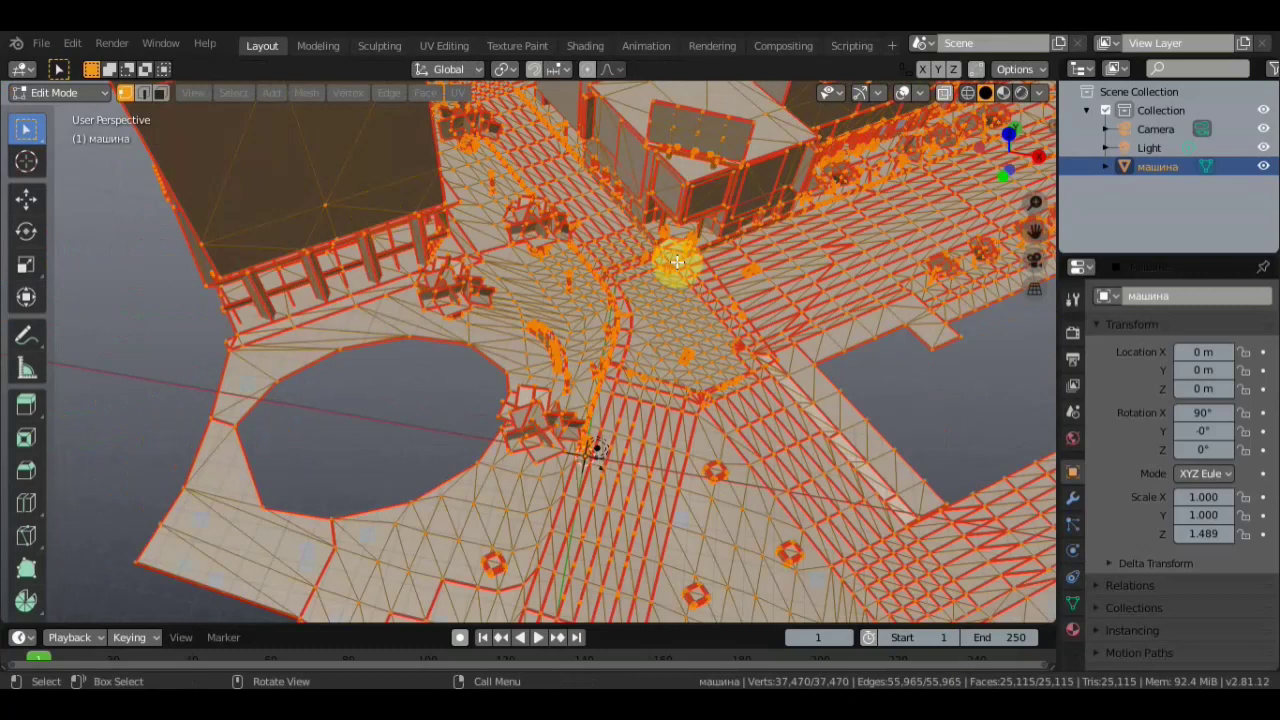
{"action": "mouse_move", "coordinate": [677, 257]}
{"action": "middle_mouse_down"}
{"action": "mouse_move", "coordinate": [714, 314]}
{"action": "mouse_move", "coordinate": [657, 370]}
{"action": "middle_mouse_up"}
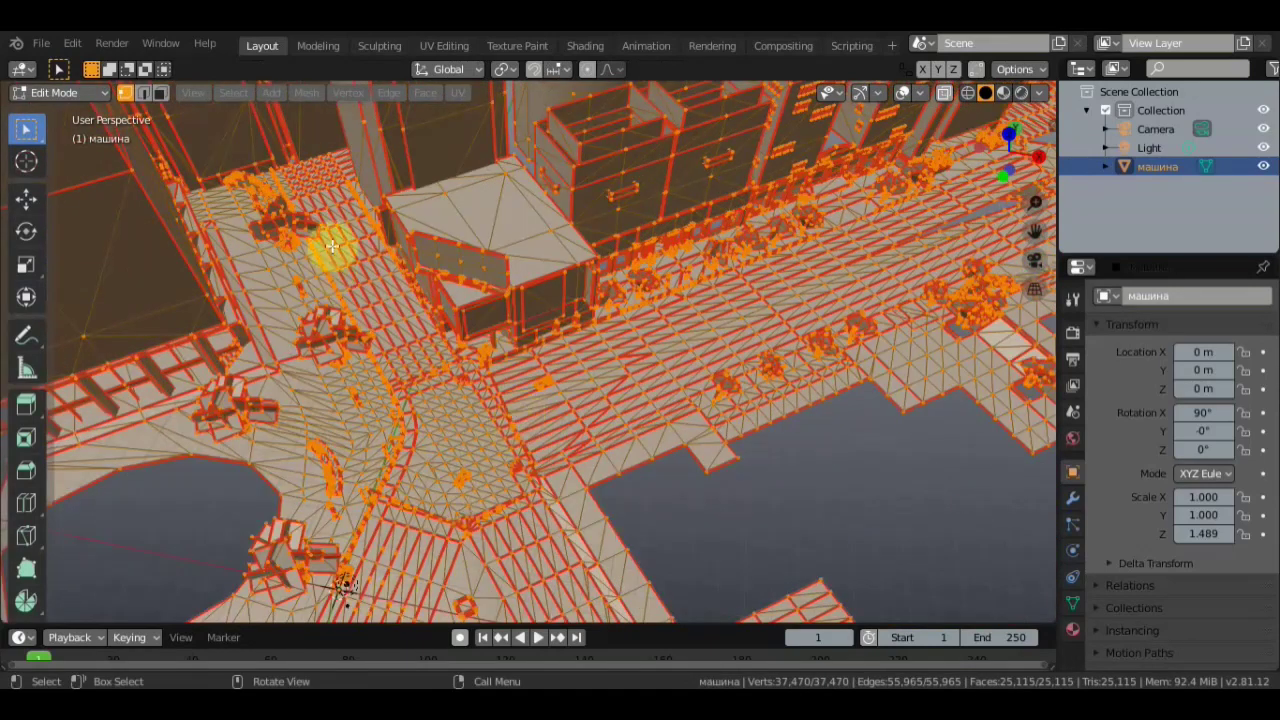
{"action": "mouse_move", "coordinate": [622, 418]}
{"action": "middle_mouse_down"}
{"action": "mouse_move", "coordinate": [651, 434]}
{"action": "mouse_move", "coordinate": [531, 514]}
{"action": "mouse_move", "coordinate": [263, 557]}
{"action": "mouse_move", "coordinate": [449, 385]}
{"action": "mouse_move", "coordinate": [417, 329]}
{"action": "mouse_move", "coordinate": [500, 329]}
{"action": "middle_mouse_up"}
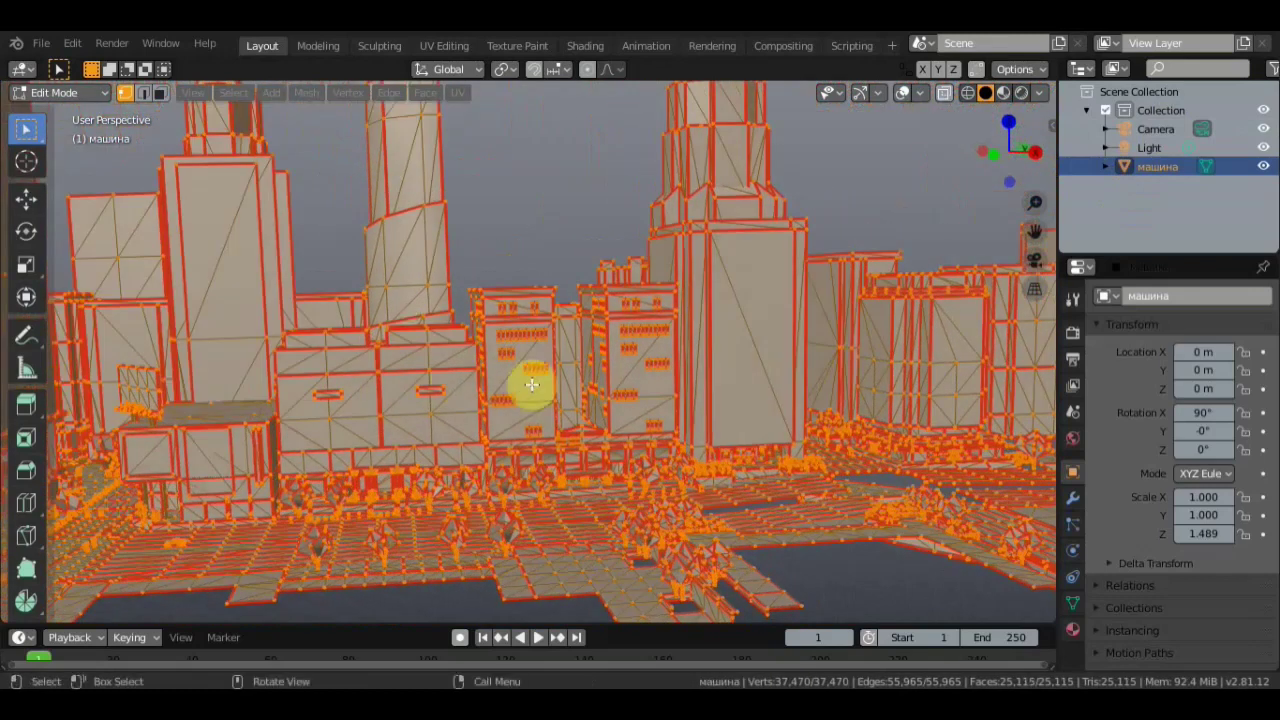
{"action": "mouse_move", "coordinate": [821, 341]}
{"action": "middle_mouse_down", "text": "shift"}
{"action": "mouse_move", "coordinate": [689, 463]}
{"action": "mouse_move", "coordinate": [717, 540]}
{"action": "middle_mouse_up", "text": "shift"}
{"action": "scroll", "coordinate": [720, 484], "scroll_direction": "up", "scroll_amount": 2}
{"action": "scroll", "coordinate": [671, 480], "scroll_direction": "up", "scroll_amount": 1}
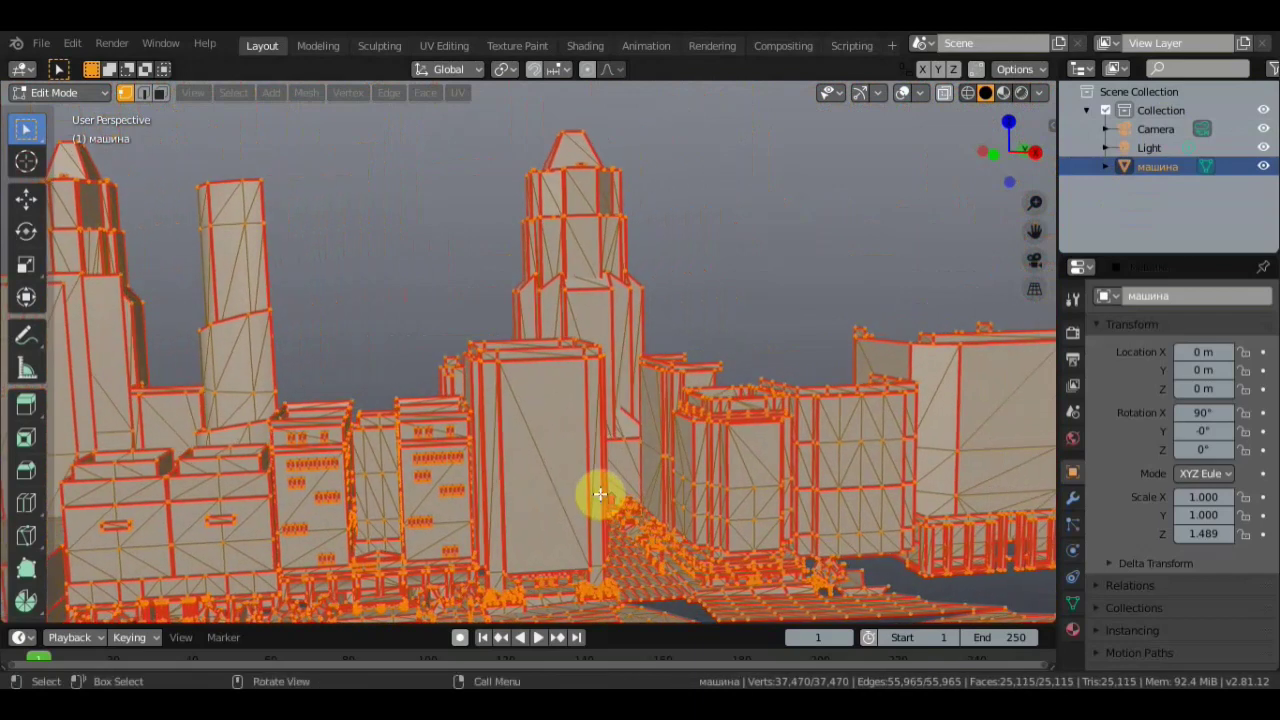
{"action": "scroll", "coordinate": [600, 491], "scroll_direction": "up", "scroll_amount": 2}
- Centre and zoom on the windowed buildings, then widen to the city skyline
{"action": "mouse_move", "coordinate": [443, 497]}
{"action": "middle_mouse_down", "text": "shift"}
{"action": "mouse_move", "coordinate": [943, 306]}
{"action": "mouse_move", "coordinate": [655, 415]}
{"action": "middle_mouse_up", "text": "shift"}
{"action": "scroll", "coordinate": [557, 435], "scroll_direction": "up", "scroll_amount": 1}
{"action": "scroll", "coordinate": [557, 435], "scroll_direction": "up", "scroll_amount": 1}
{"action": "scroll", "coordinate": [557, 435], "scroll_direction": "up", "scroll_amount": 1}
{"action": "scroll", "coordinate": [557, 435], "scroll_direction": "up", "scroll_amount": 1}
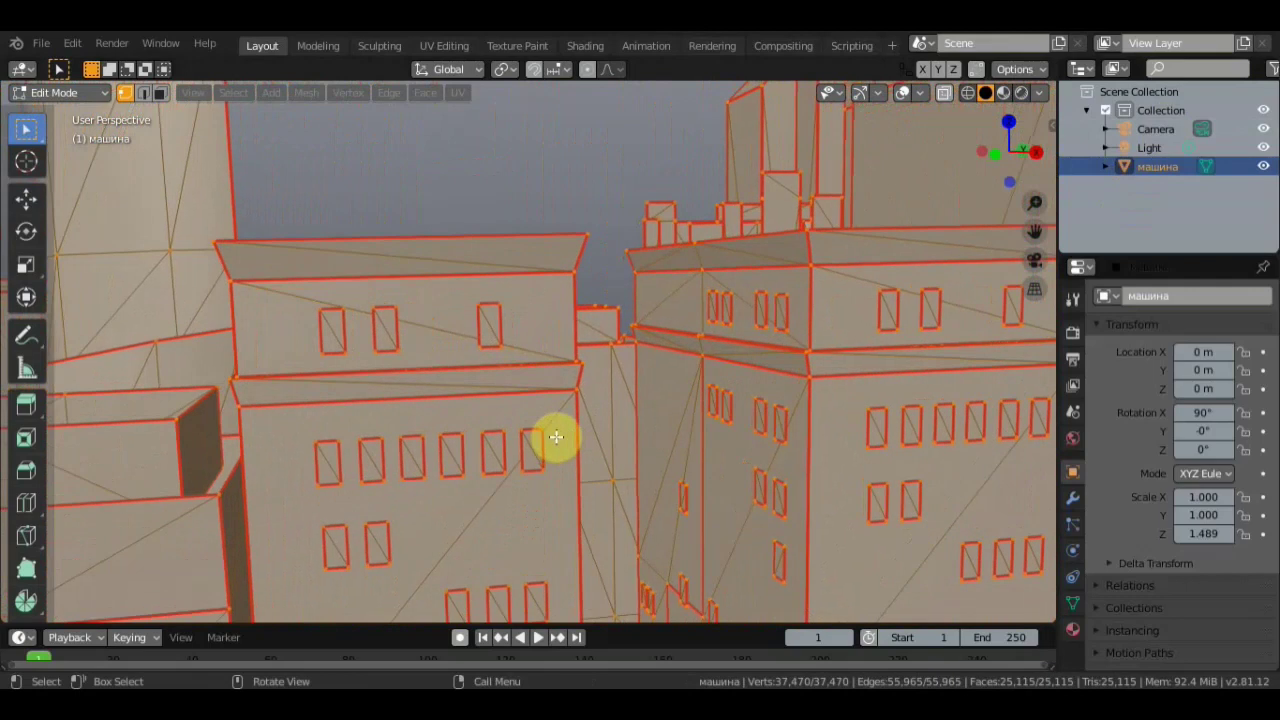
{"action": "scroll", "coordinate": [556, 437], "scroll_direction": "down", "scroll_amount": 1}
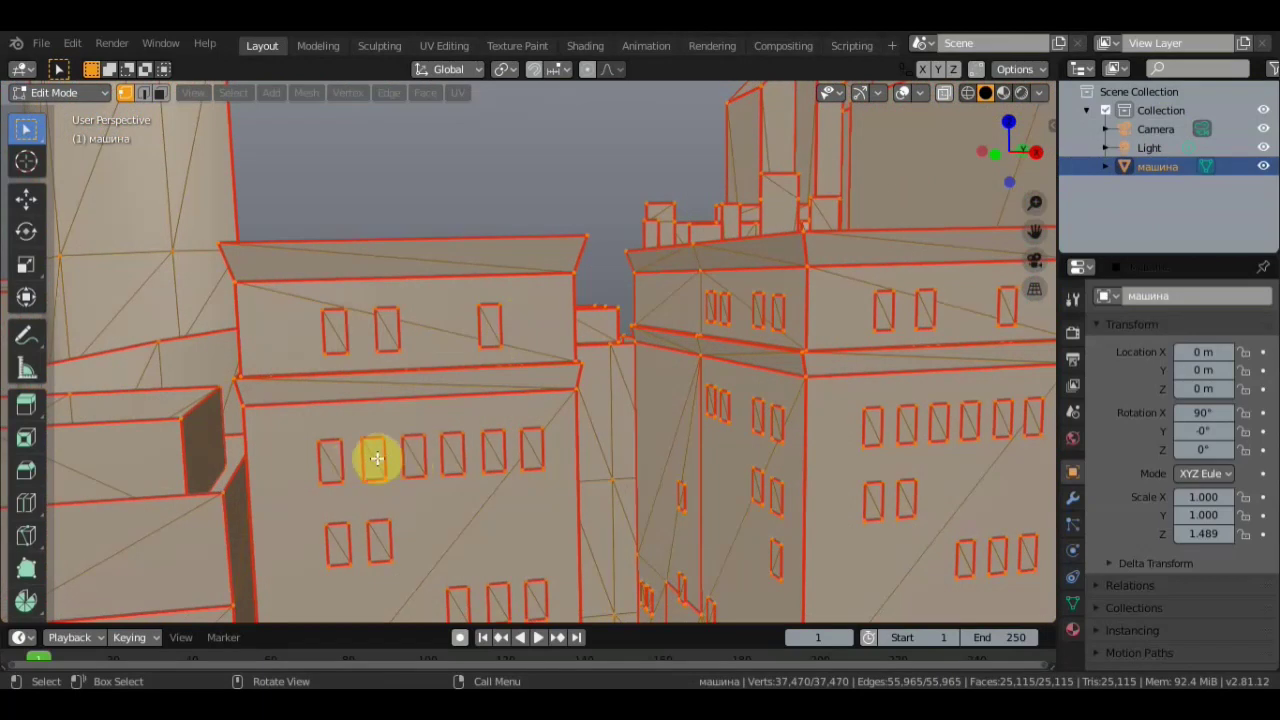
{"action": "scroll", "coordinate": [489, 468], "scroll_direction": "down", "scroll_amount": 2}
{"action": "scroll", "coordinate": [551, 457], "scroll_direction": "down", "scroll_amount": 3}
{"action": "scroll", "coordinate": [543, 449], "scroll_direction": "down", "scroll_amount": 3}
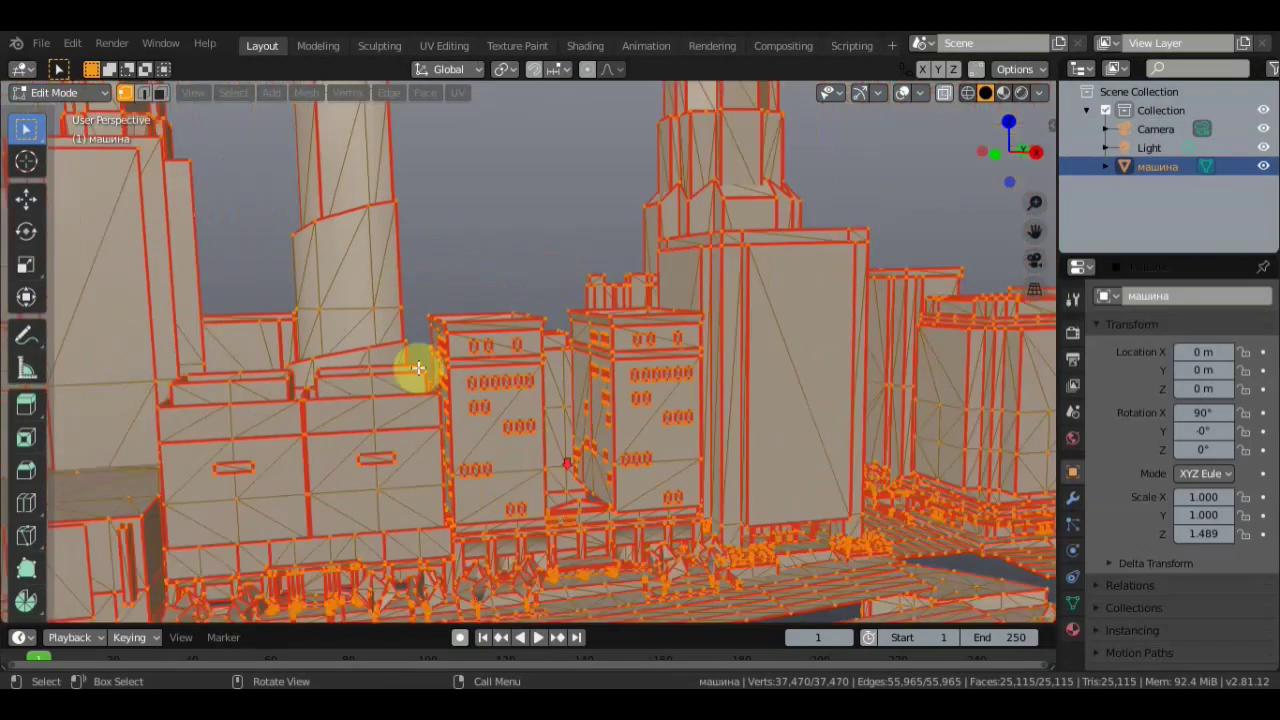
{"action": "middle_click_drag", "start_coordinate": [399, 357], "coordinate": [551, 349]}
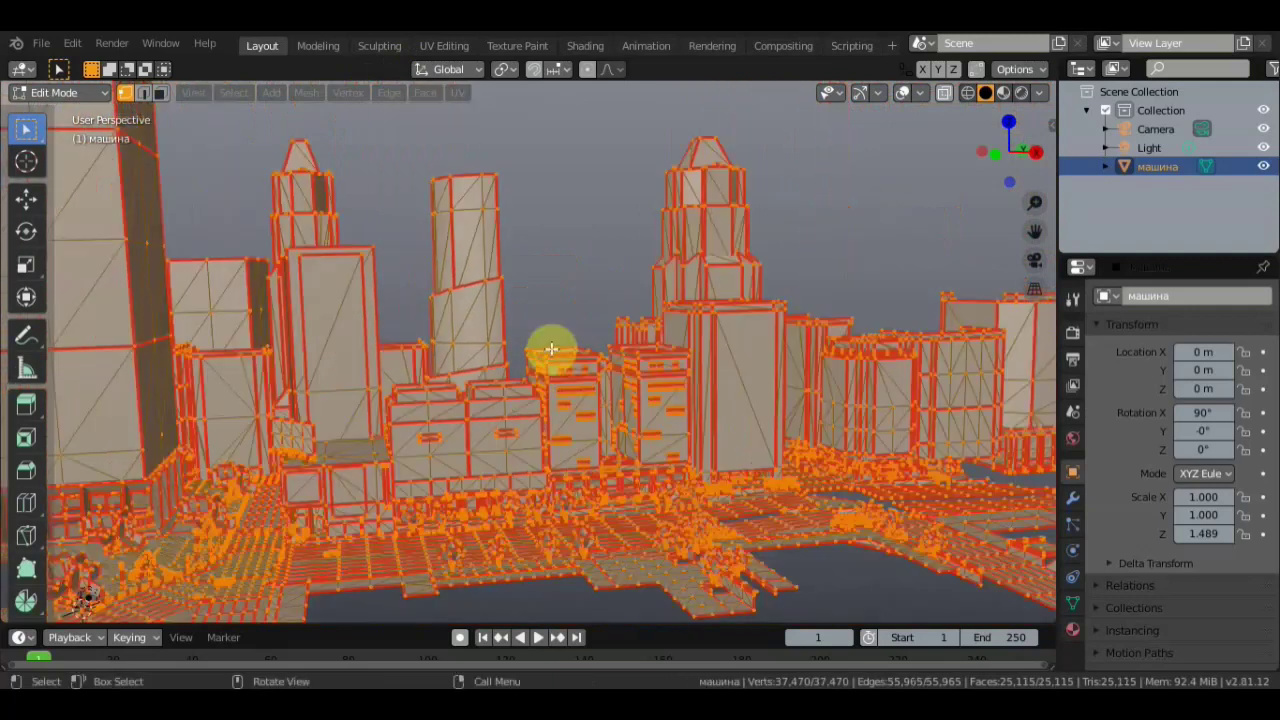
{"action": "scroll", "coordinate": [550, 347], "scroll_direction": "down", "scroll_amount": 2}
- Orbit among the buildings, from the upright tall building to a wider city view
{"action": "mouse_move", "coordinate": [451, 416]}
{"action": "middle_mouse_down"}
{"action": "mouse_move", "coordinate": [171, 229]}
{"action": "mouse_move", "coordinate": [294, 106]}
{"action": "middle_mouse_up"}
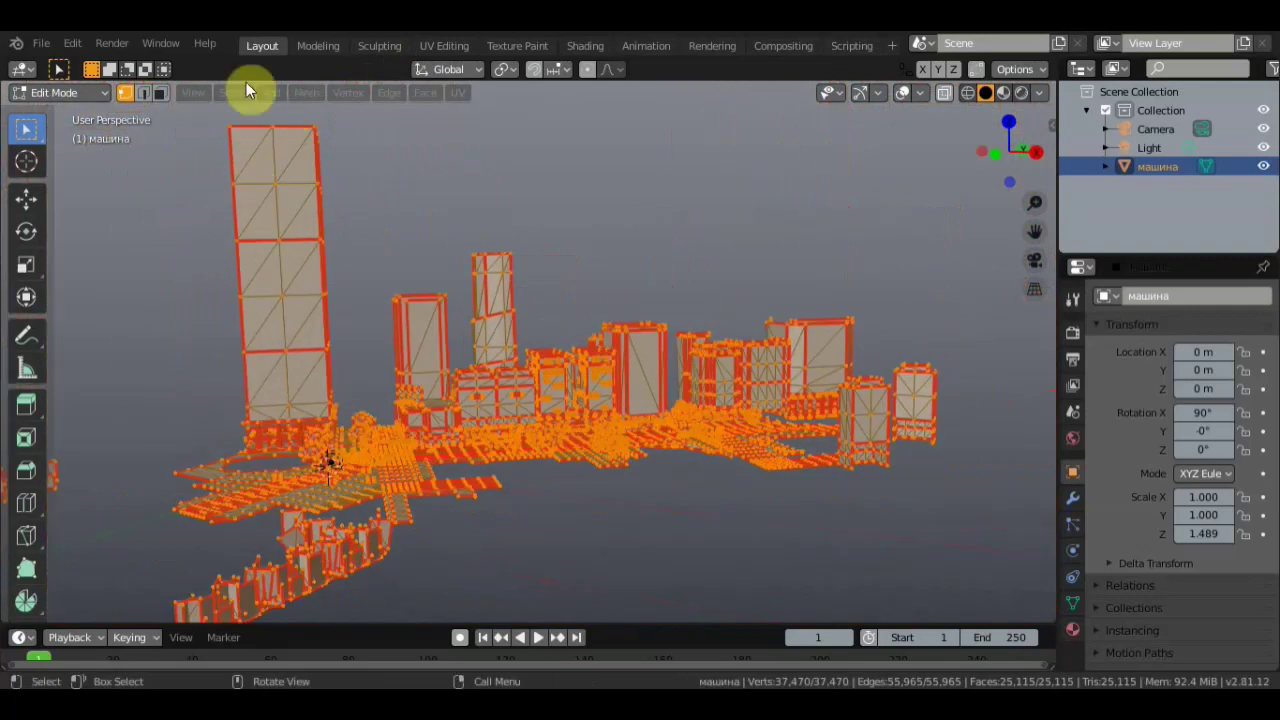
{"action": "scroll", "coordinate": [427, 366], "scroll_direction": "up", "scroll_amount": 5}
{"action": "mouse_move", "coordinate": [623, 371]}
{"action": "middle_mouse_down"}
{"action": "mouse_move", "coordinate": [543, 349]}
{"action": "mouse_move", "coordinate": [328, 338]}
{"action": "mouse_move", "coordinate": [511, 437]}
{"action": "mouse_move", "coordinate": [557, 420]}
{"action": "mouse_move", "coordinate": [731, 294]}
{"action": "mouse_move", "coordinate": [849, 175]}
{"action": "mouse_move", "coordinate": [871, 651]}
{"action": "mouse_move", "coordinate": [891, 383]}
{"action": "mouse_move", "coordinate": [771, 535]}
{"action": "middle_mouse_up"}
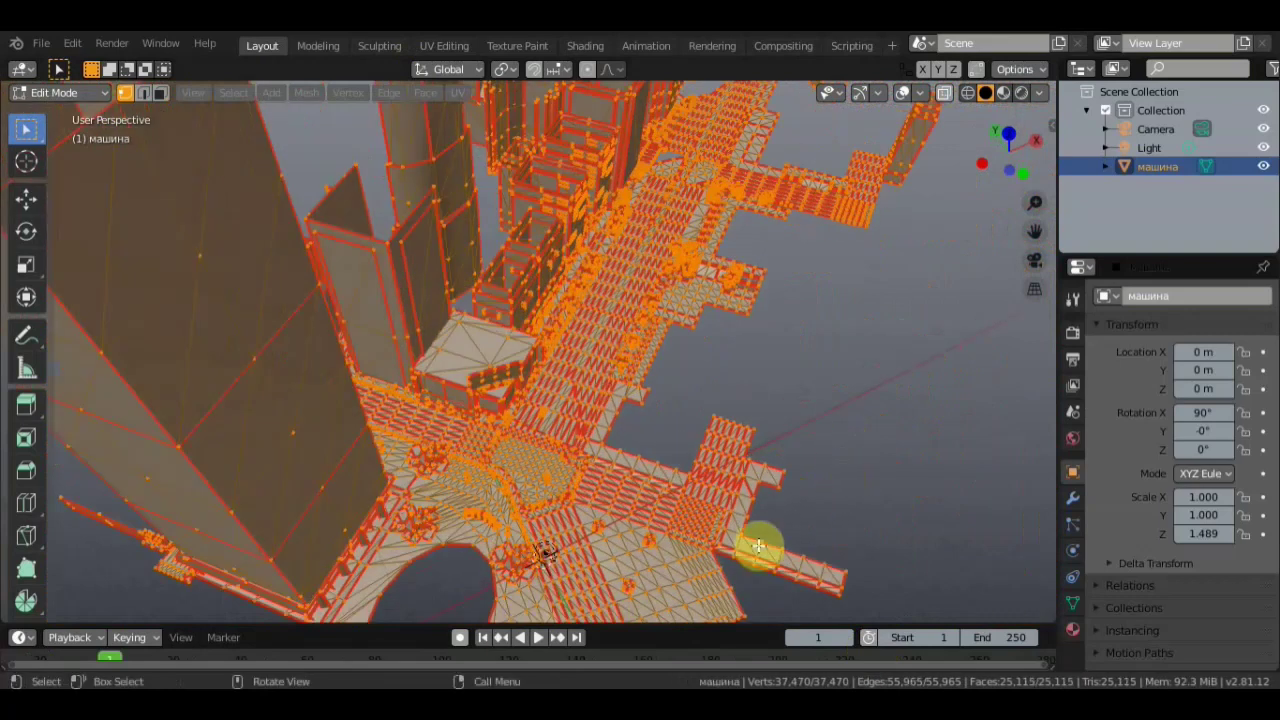
{"action": "mouse_move", "coordinate": [671, 209]}
{"action": "middle_mouse_down"}
{"action": "mouse_move", "coordinate": [686, 229]}
{"action": "mouse_move", "coordinate": [528, 537]}
{"action": "mouse_move", "coordinate": [501, 547]}
{"action": "middle_mouse_up"}
{"action": "scroll", "coordinate": [647, 353], "scroll_direction": "up", "scroll_amount": 2}
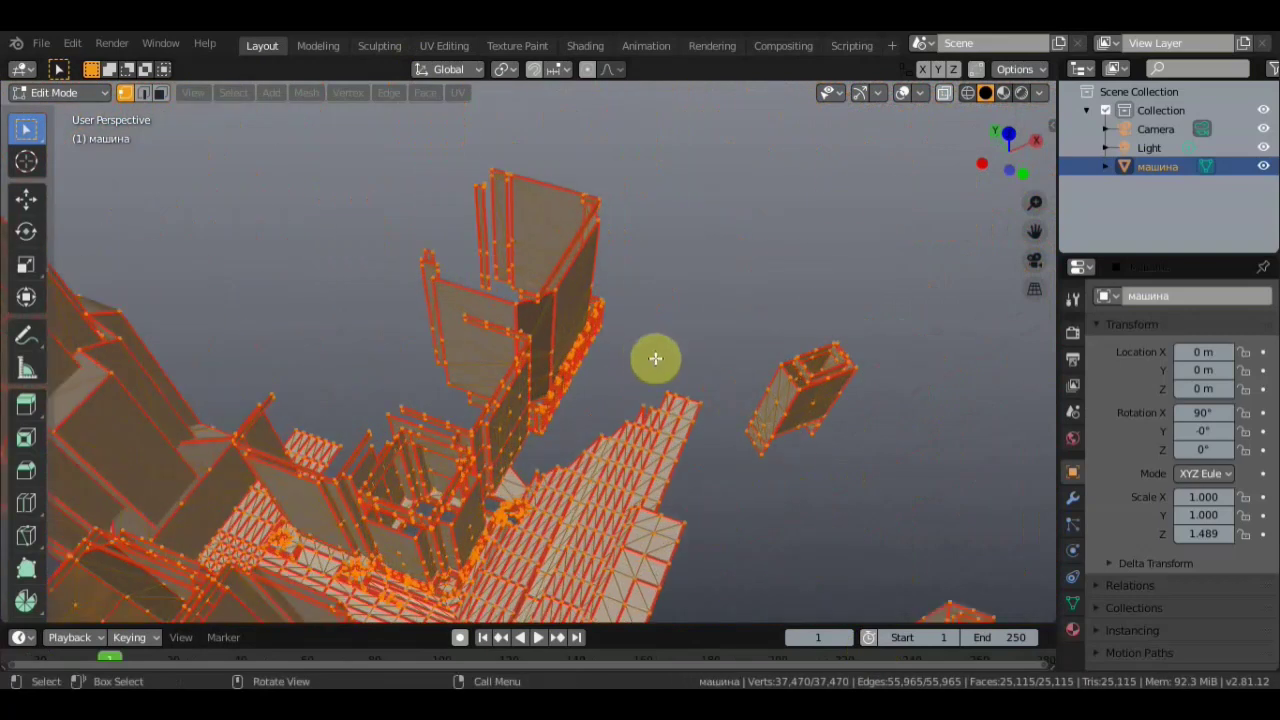
{"action": "scroll", "coordinate": [660, 360], "scroll_direction": "up", "scroll_amount": 2}
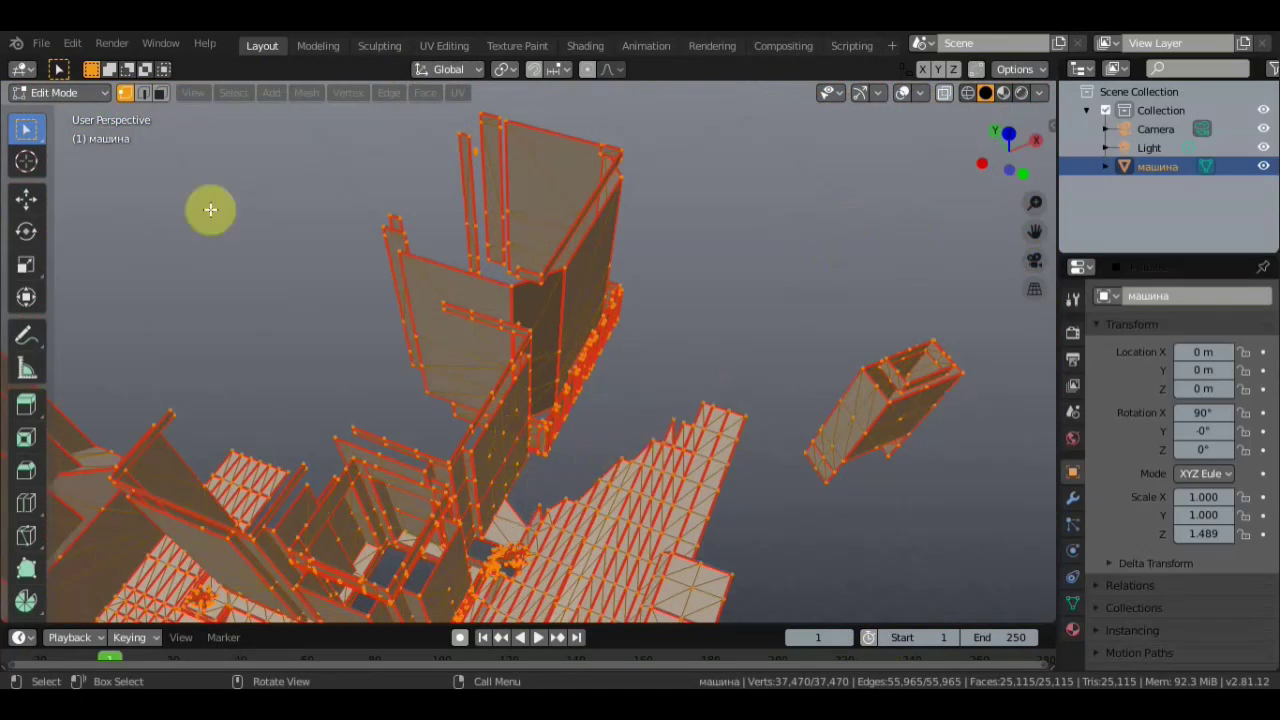
{"action": "mouse_move", "coordinate": [790, 275]}
{"action": "middle_mouse_down"}
{"action": "mouse_move", "coordinate": [780, 297]}
{"action": "mouse_move", "coordinate": [651, 387]}
{"action": "middle_mouse_up"}
{"action": "scroll", "coordinate": [563, 465], "scroll_direction": "down", "scroll_amount": 5}
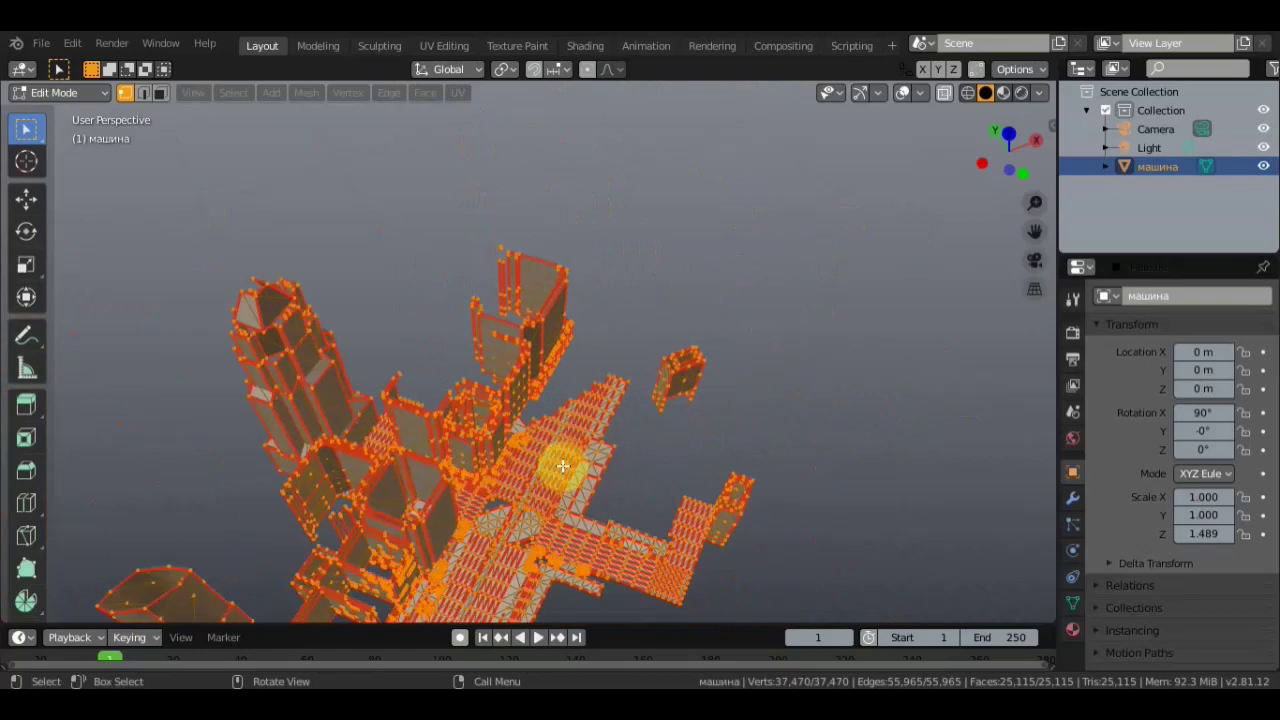
{"action": "scroll", "coordinate": [563, 465], "scroll_direction": "up", "scroll_amount": 2}
{"action": "scroll", "coordinate": [643, 337], "scroll_direction": "up", "scroll_amount": 2}
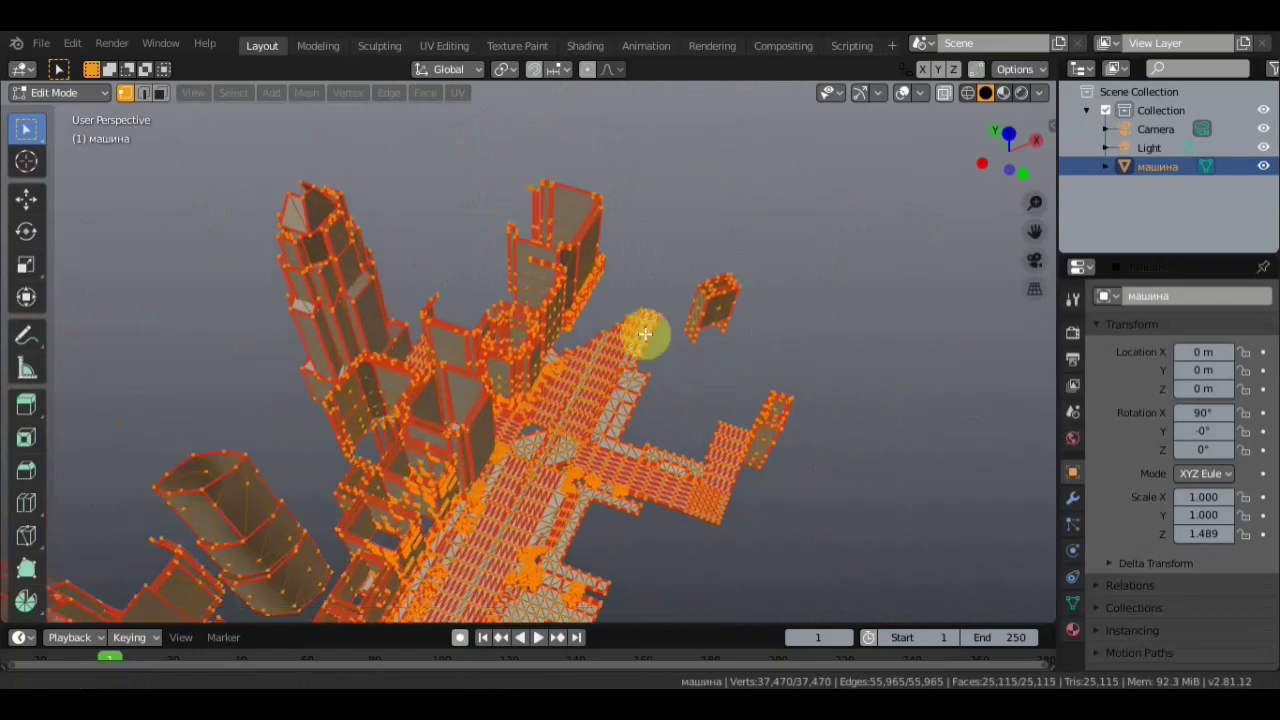
{"action": "scroll", "coordinate": [686, 257], "scroll_direction": "up", "scroll_amount": 2}
{"action": "scroll", "coordinate": [732, 196], "scroll_direction": "up", "scroll_amount": 1}
{"action": "scroll", "coordinate": [714, 266], "scroll_direction": "down", "scroll_amount": 1}
- Inspect the city mesh wireframe from below and from low side angles
{"action": "mouse_move", "coordinate": [686, 351]}
{"action": "middle_mouse_down"}
{"action": "mouse_move", "coordinate": [651, 326]}
{"action": "mouse_move", "coordinate": [616, 325]}
{"action": "mouse_move", "coordinate": [510, 350]}
{"action": "middle_mouse_up"}
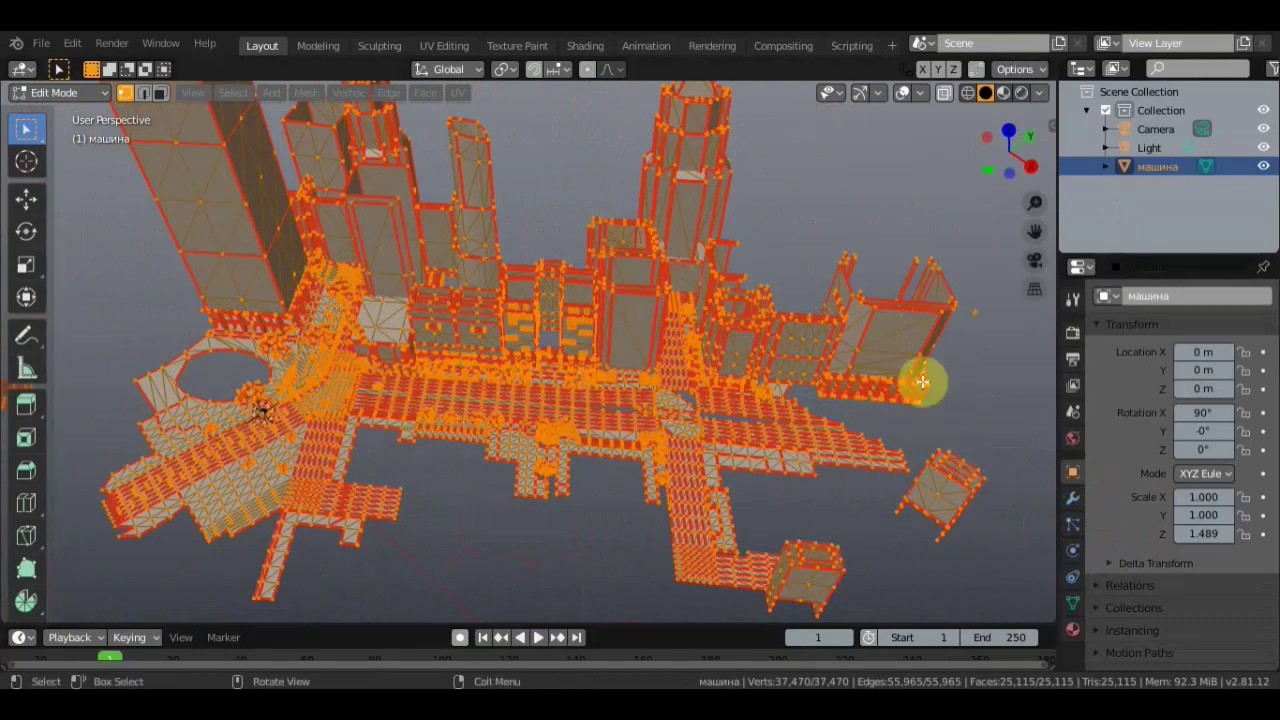
{"action": "scroll", "coordinate": [871, 388], "scroll_direction": "down", "scroll_amount": 2}
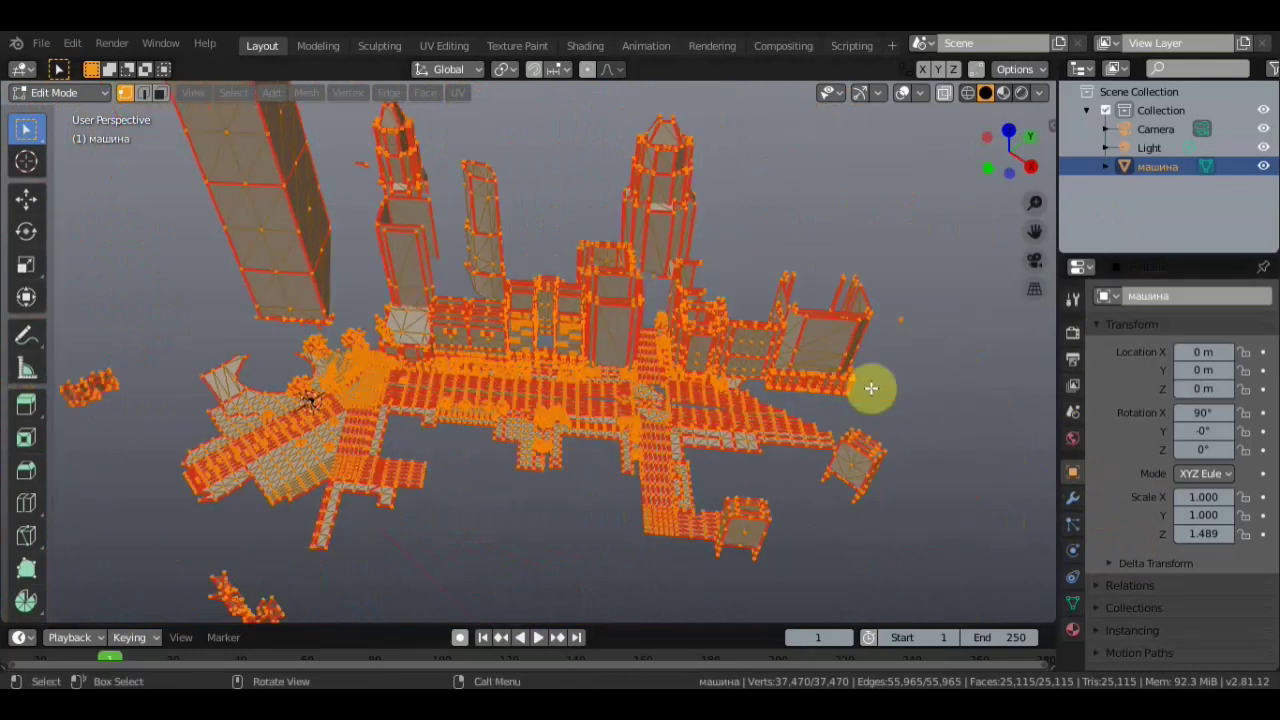
{"action": "middle_click_drag", "start_coordinate": [828, 416], "coordinate": [749, 391]}
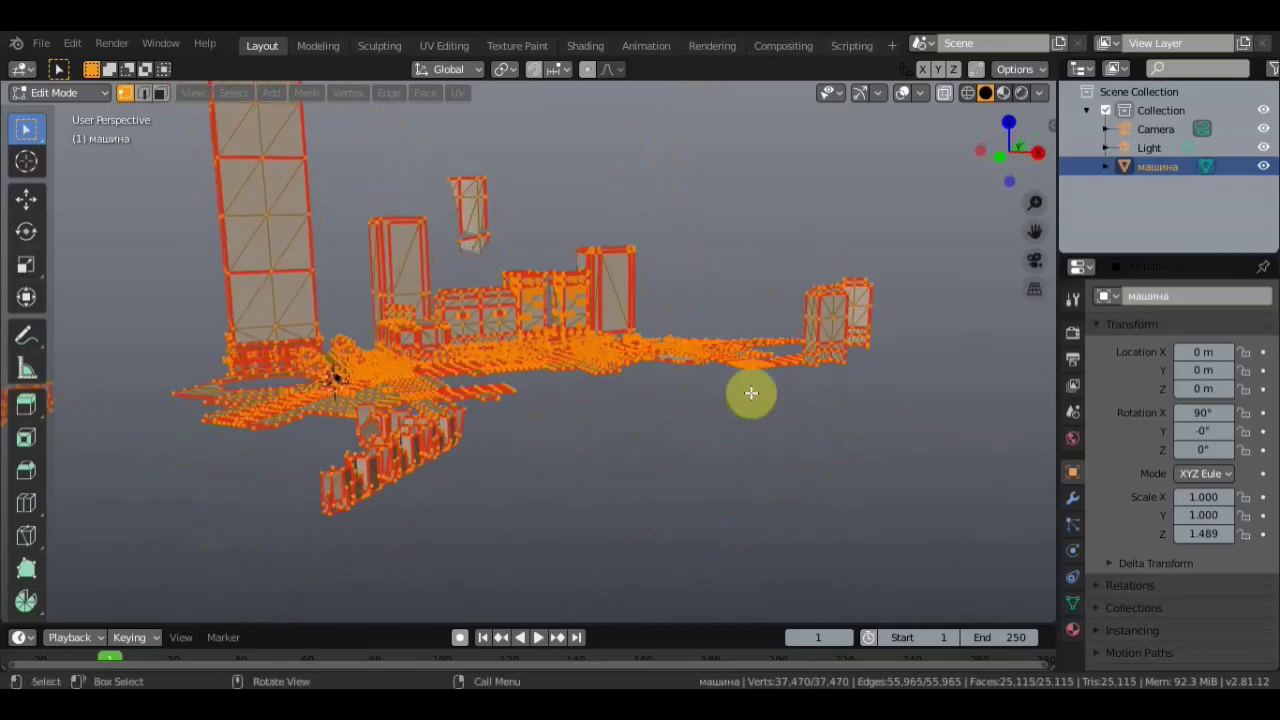
{"action": "scroll", "coordinate": [735, 404], "scroll_direction": "up", "scroll_amount": 3}
{"action": "scroll", "coordinate": [694, 363], "scroll_direction": "up", "scroll_amount": 3}
{"action": "scroll", "coordinate": [694, 363], "scroll_direction": "up", "scroll_amount": 2}
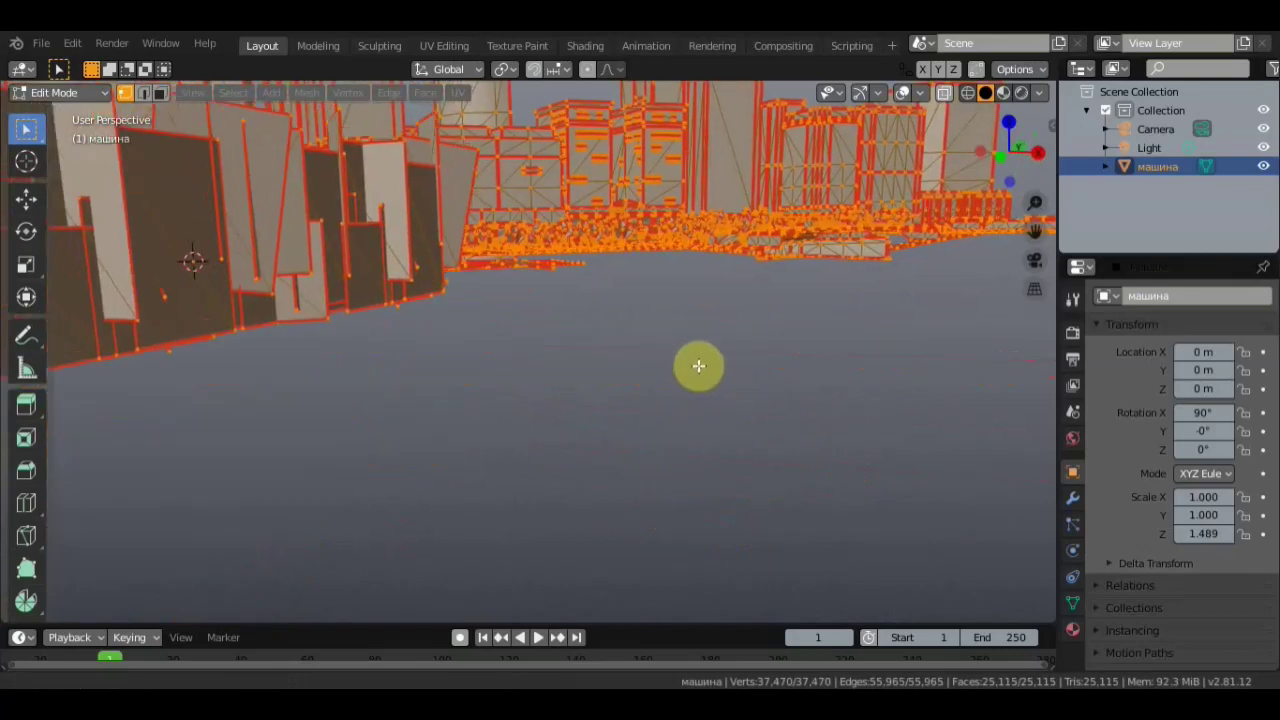
{"action": "scroll", "coordinate": [736, 386], "scroll_direction": "up", "scroll_amount": 2}
{"action": "scroll", "coordinate": [736, 386], "scroll_direction": "down", "scroll_amount": 2}
{"action": "scroll", "coordinate": [771, 400], "scroll_direction": "down", "scroll_amount": 2}
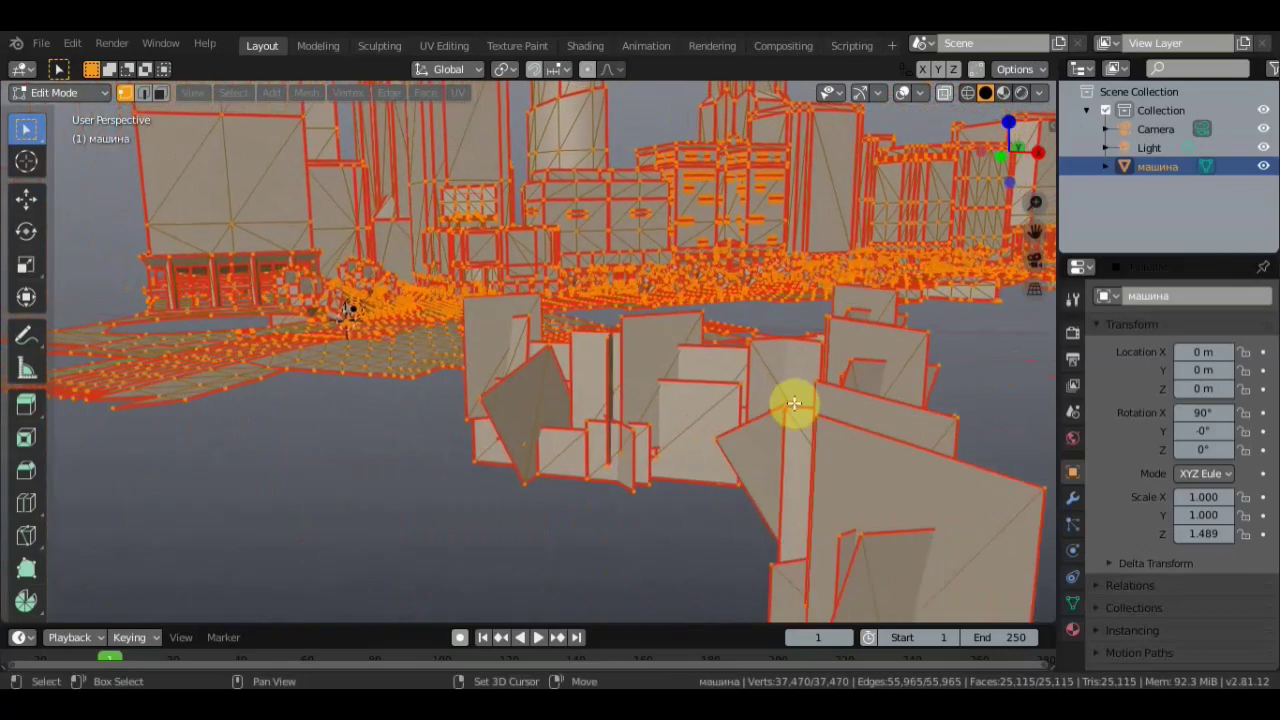
{"action": "scroll", "coordinate": [790, 403], "scroll_direction": "down", "scroll_amount": 2}
{"action": "middle_click_drag", "start_coordinate": [776, 405], "coordinate": [817, 429]}
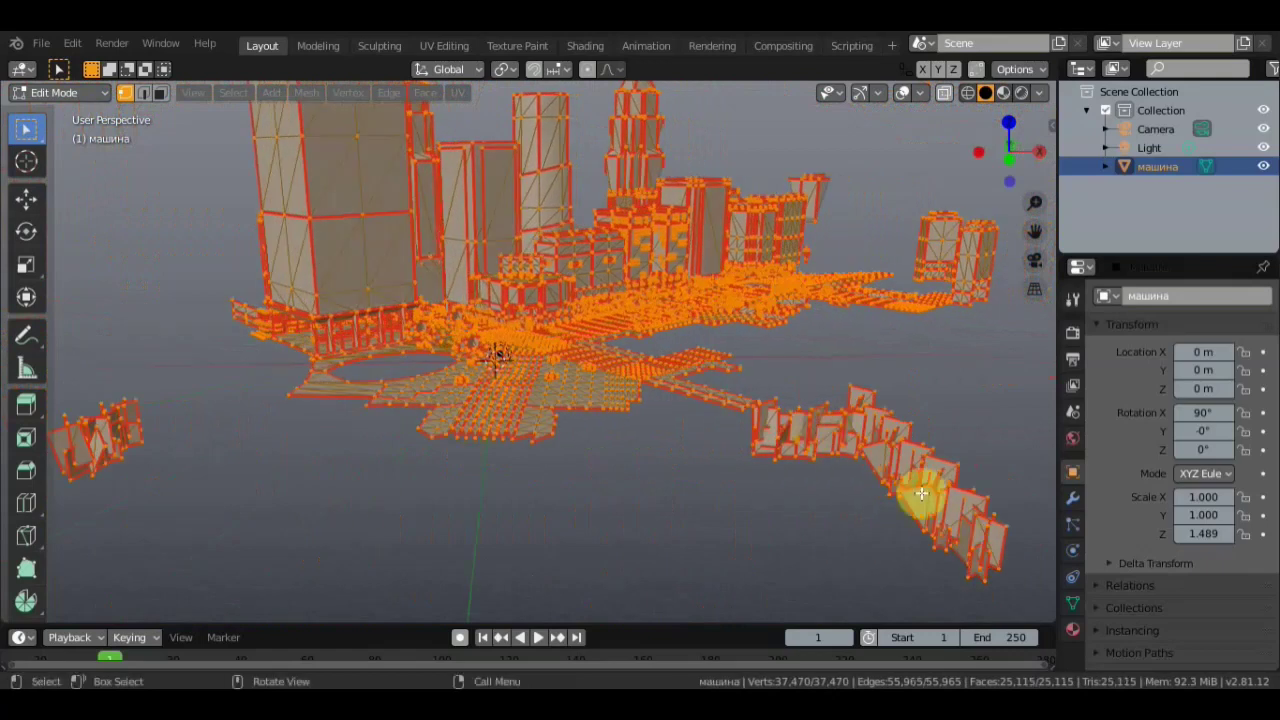
{"action": "mouse_move", "coordinate": [769, 487]}
{"action": "middle_mouse_down"}
{"action": "mouse_move", "coordinate": [814, 486]}
{"action": "mouse_move", "coordinate": [751, 491]}
{"action": "mouse_move", "coordinate": [750, 473]}
{"action": "mouse_move", "coordinate": [731, 477]}
{"action": "mouse_move", "coordinate": [803, 494]}
{"action": "mouse_move", "coordinate": [926, 486]}
{"action": "mouse_move", "coordinate": [771, 497]}
{"action": "mouse_move", "coordinate": [726, 529]}
{"action": "mouse_move", "coordinate": [769, 569]}
{"action": "mouse_move", "coordinate": [606, 528]}
{"action": "mouse_move", "coordinate": [517, 529]}
{"action": "mouse_move", "coordinate": [534, 443]}
{"action": "mouse_move", "coordinate": [374, 443]}
{"action": "mouse_move", "coordinate": [467, 415]}
{"action": "mouse_move", "coordinate": [537, 423]}
{"action": "mouse_move", "coordinate": [480, 394]}
{"action": "mouse_move", "coordinate": [600, 404]}
{"action": "mouse_move", "coordinate": [551, 529]}
{"action": "mouse_move", "coordinate": [615, 447]}
{"action": "middle_mouse_up"}
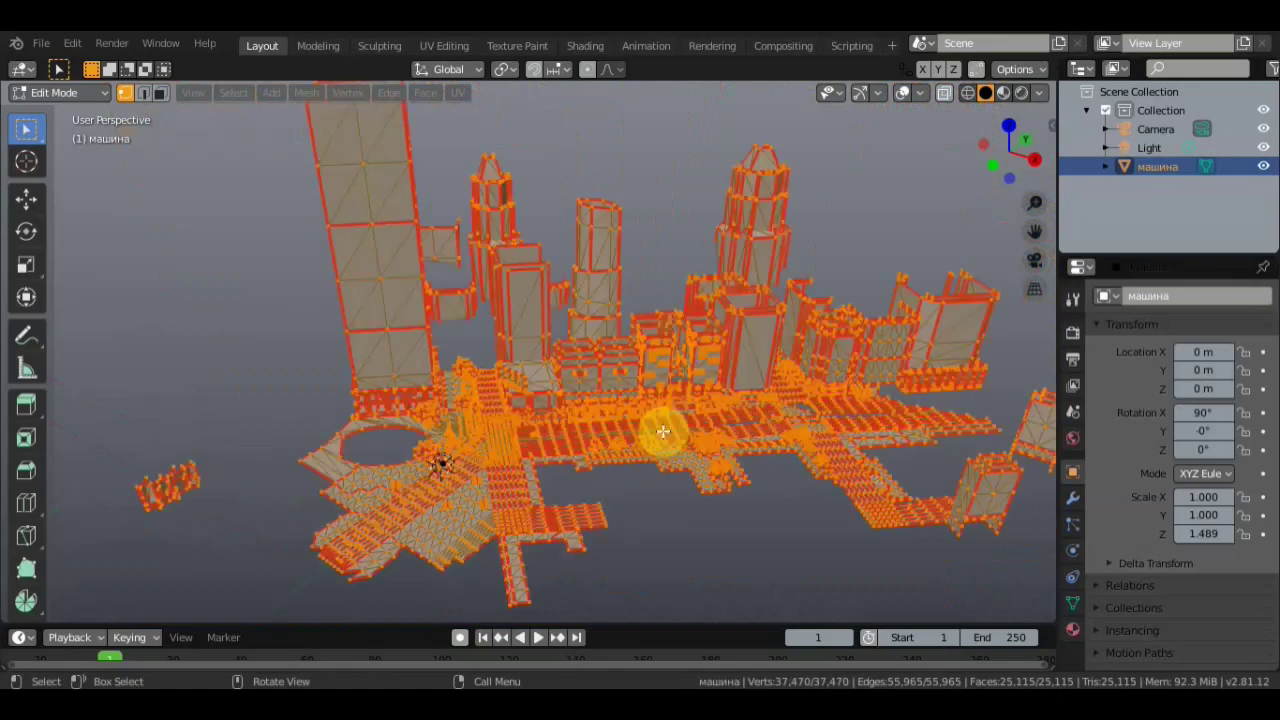
- Orbit and zoom in on the buildings to inspect the mesh's triangulated edges
{"action": "mouse_move", "coordinate": [663, 430]}
{"action": "middle_mouse_down"}
{"action": "mouse_move", "coordinate": [713, 428]}
{"action": "mouse_move", "coordinate": [517, 422]}
{"action": "mouse_move", "coordinate": [649, 443]}
{"action": "mouse_move", "coordinate": [668, 425]}
{"action": "mouse_move", "coordinate": [680, 440]}
{"action": "mouse_move", "coordinate": [723, 397]}
{"action": "middle_mouse_up"}
{"action": "scroll", "coordinate": [668, 430], "scroll_direction": "up", "scroll_amount": 2}
{"action": "middle_click_drag", "start_coordinate": [722, 305], "coordinate": [669, 380]}
{"action": "scroll", "coordinate": [640, 450], "scroll_direction": "up", "scroll_amount": 5}
{"action": "mouse_move", "coordinate": [600, 517]}
{"action": "middle_mouse_down"}
{"action": "mouse_move", "coordinate": [691, 171]}
{"action": "mouse_move", "coordinate": [705, 268]}
{"action": "mouse_move", "coordinate": [669, 294]}
{"action": "mouse_move", "coordinate": [392, 141]}
{"action": "middle_mouse_up"}
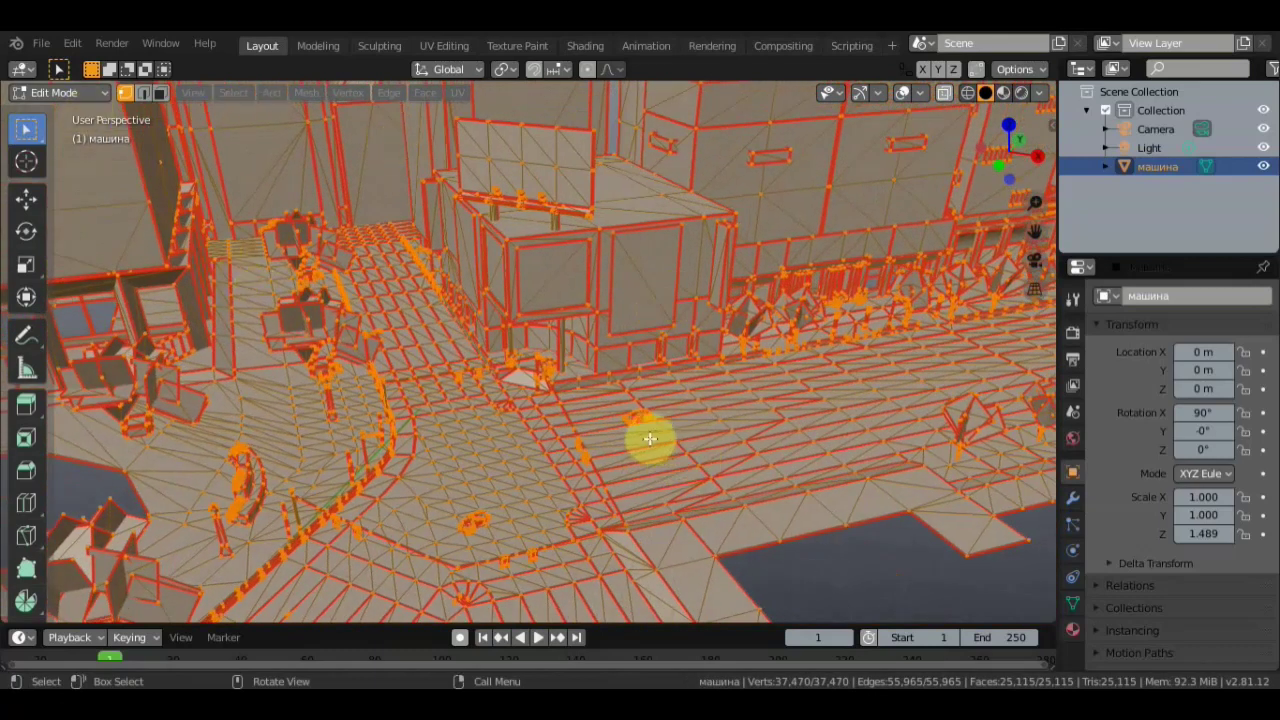
{"action": "scroll", "coordinate": [650, 438], "scroll_direction": "up", "scroll_amount": 3}
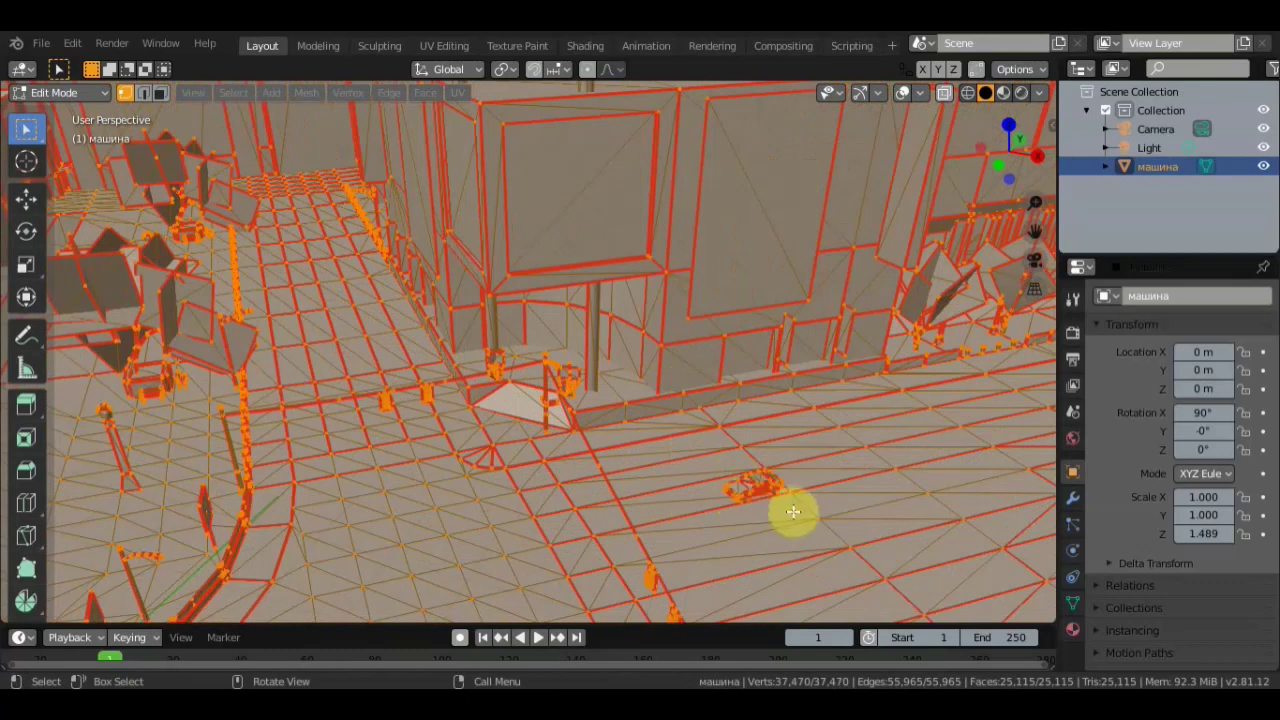
{"action": "mouse_move", "coordinate": [783, 509]}
{"action": "middle_mouse_down"}
{"action": "mouse_move", "coordinate": [777, 494]}
{"action": "mouse_move", "coordinate": [806, 485]}
{"action": "middle_mouse_up"}
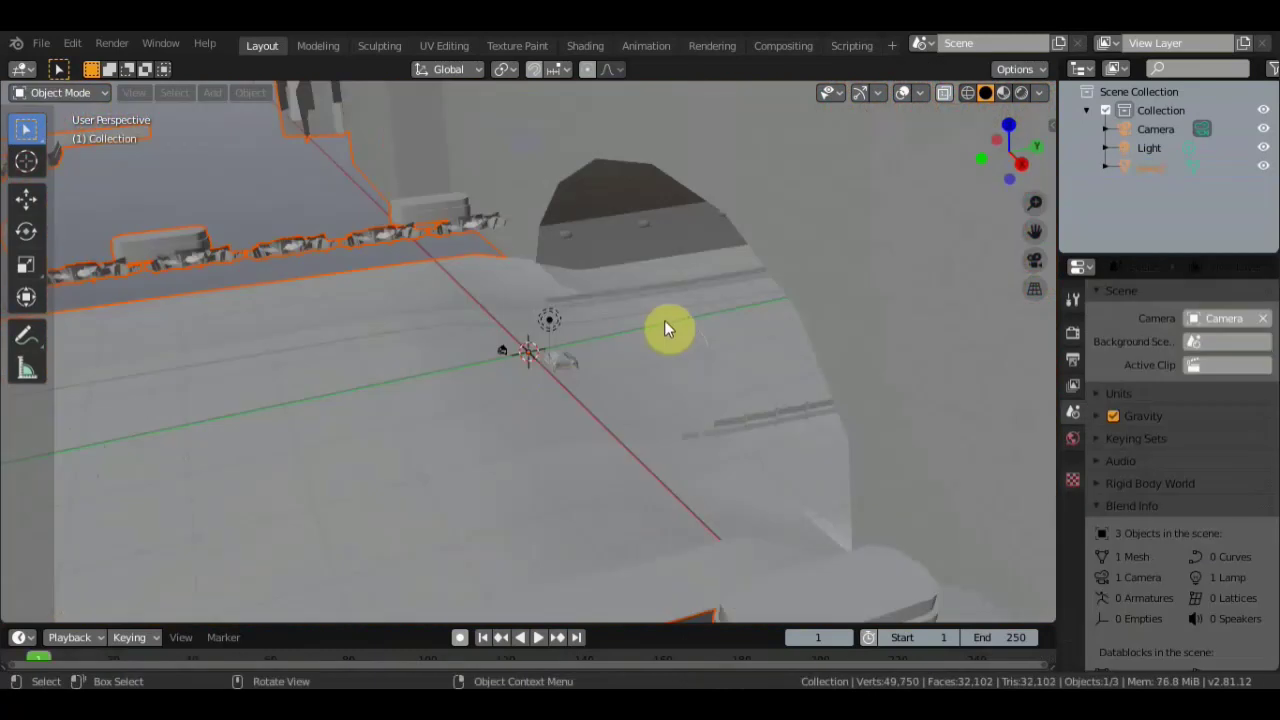
- Zoom in on the city and look down the road toward the arch
{"action": "scroll", "coordinate": [665, 320], "scroll_direction": "up", "scroll_amount": 1}
{"action": "scroll", "coordinate": [737, 361], "scroll_direction": "up", "scroll_amount": 3}
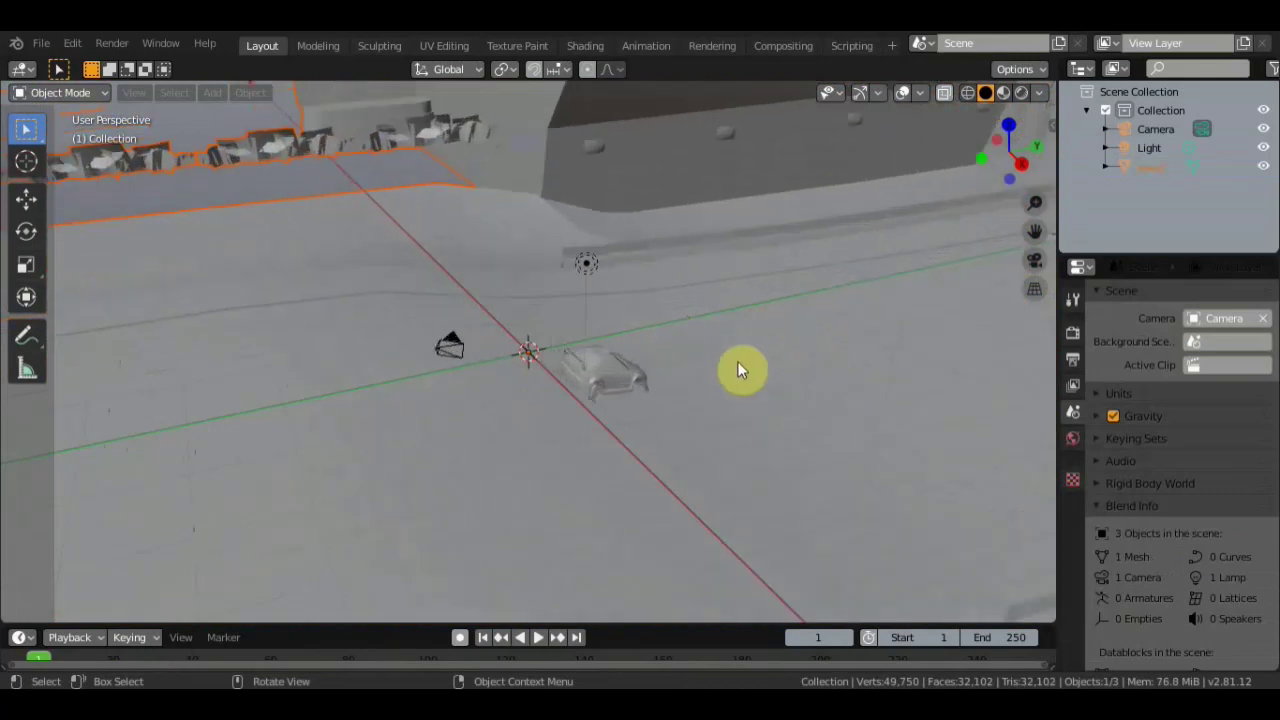
{"action": "scroll", "coordinate": [750, 368], "scroll_direction": "up", "scroll_amount": 2}
{"action": "mouse_move", "coordinate": [761, 375]}
{"action": "middle_mouse_down"}
{"action": "mouse_move", "coordinate": [918, 352]}
{"action": "mouse_move", "coordinate": [754, 456]}
{"action": "mouse_move", "coordinate": [693, 441]}
{"action": "mouse_move", "coordinate": [699, 459]}
{"action": "mouse_move", "coordinate": [576, 342]}
{"action": "mouse_move", "coordinate": [512, 317]}
{"action": "mouse_move", "coordinate": [417, 311]}
{"action": "mouse_move", "coordinate": [509, 434]}
{"action": "mouse_move", "coordinate": [609, 391]}
{"action": "mouse_move", "coordinate": [594, 350]}
{"action": "mouse_move", "coordinate": [646, 415]}
{"action": "mouse_move", "coordinate": [708, 449]}
{"action": "mouse_move", "coordinate": [748, 505]}
{"action": "mouse_move", "coordinate": [797, 492]}
{"action": "middle_mouse_up"}
{"action": "scroll", "coordinate": [900, 345], "scroll_direction": "up", "scroll_amount": 3}
{"action": "scroll", "coordinate": [895, 340], "scroll_direction": "up", "scroll_amount": 3}
{"action": "scroll", "coordinate": [425, 314], "scroll_direction": "down", "scroll_amount": 5}
{"action": "scroll", "coordinate": [605, 388], "scroll_direction": "up", "scroll_amount": 5}
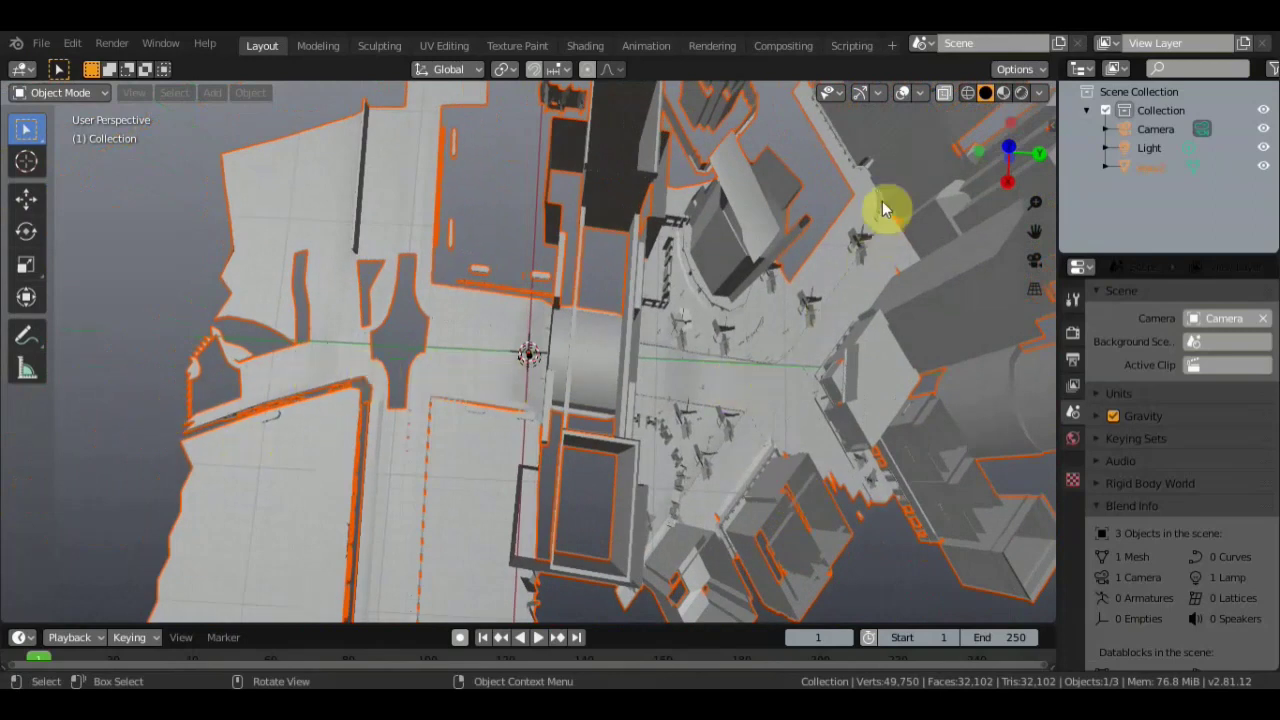
- Fly from the top-down city view to low angles around the car, road and arch
{"action": "mouse_move", "coordinate": [816, 343]}
{"action": "middle_mouse_down"}
{"action": "mouse_move", "coordinate": [906, 343]}
{"action": "mouse_move", "coordinate": [1011, 220]}
{"action": "middle_mouse_up"}
{"action": "scroll", "coordinate": [774, 232], "scroll_direction": "up", "scroll_amount": 4}
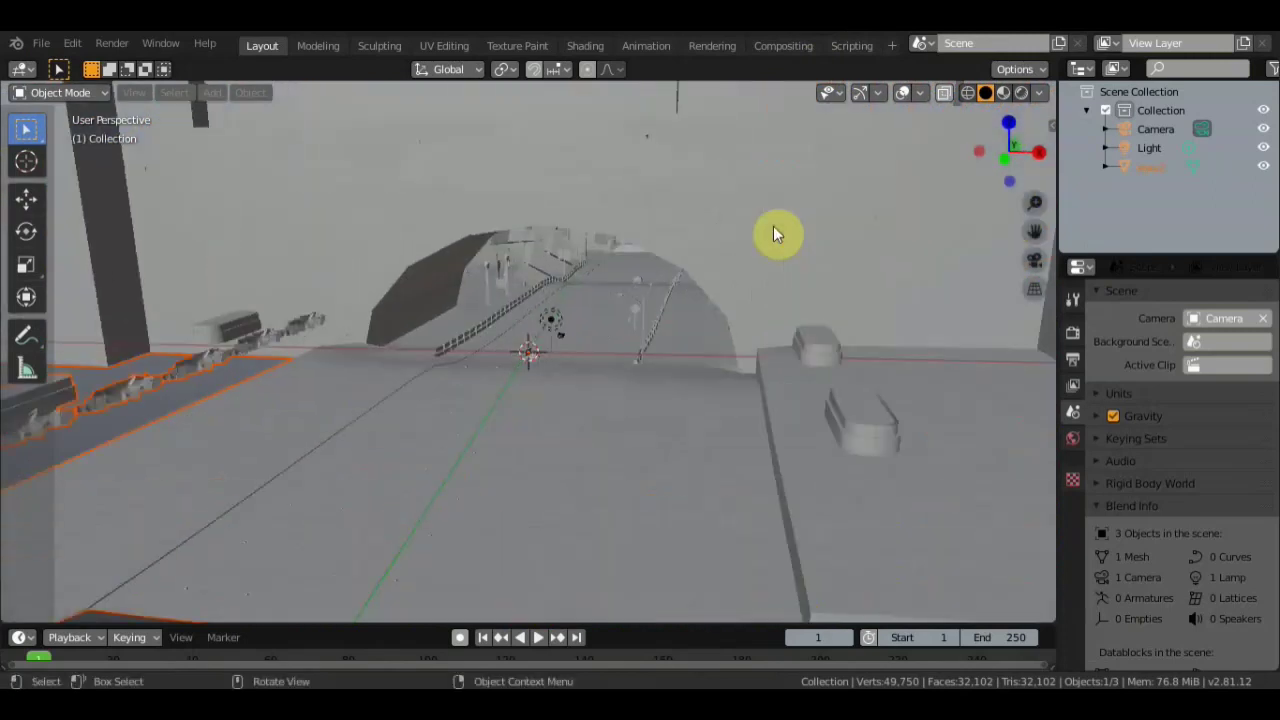
{"action": "scroll", "coordinate": [773, 228], "scroll_direction": "up", "scroll_amount": 3}
{"action": "scroll", "coordinate": [773, 228], "scroll_direction": "up", "scroll_amount": 2}
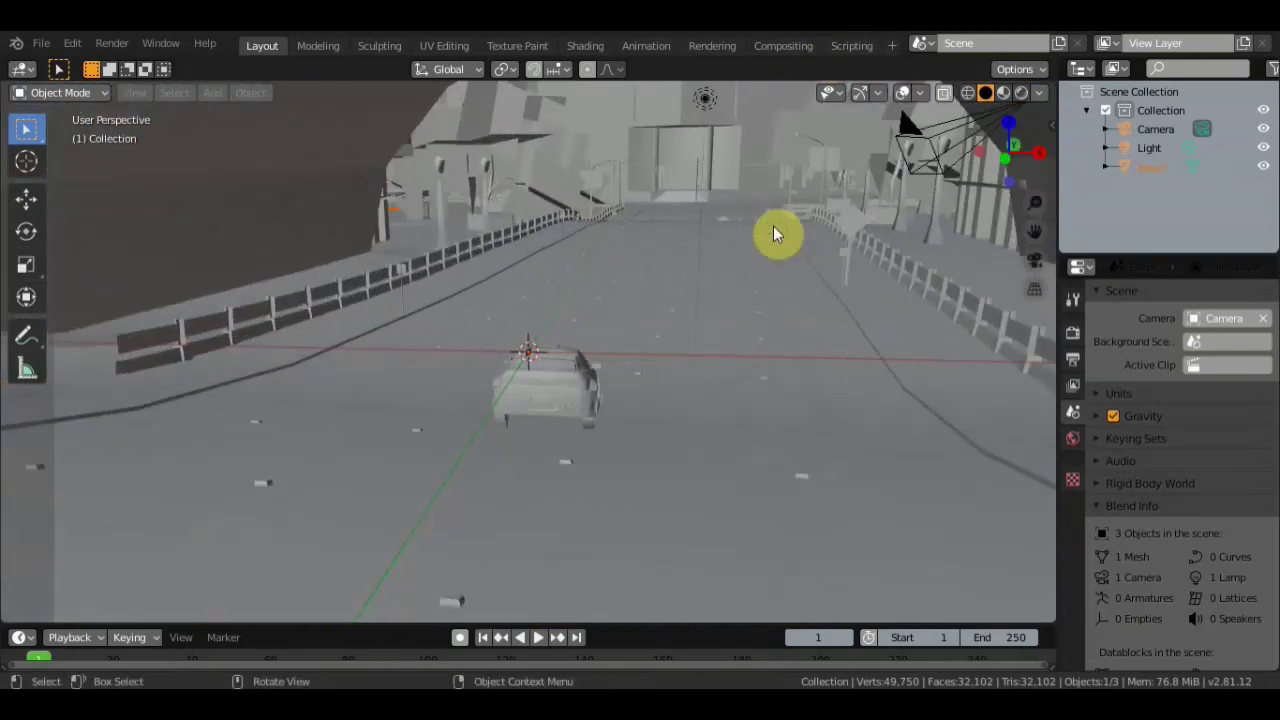
{"action": "mouse_move", "coordinate": [768, 230]}
{"action": "middle_mouse_down"}
{"action": "mouse_move", "coordinate": [802, 236]}
{"action": "mouse_move", "coordinate": [809, 197]}
{"action": "middle_mouse_up"}
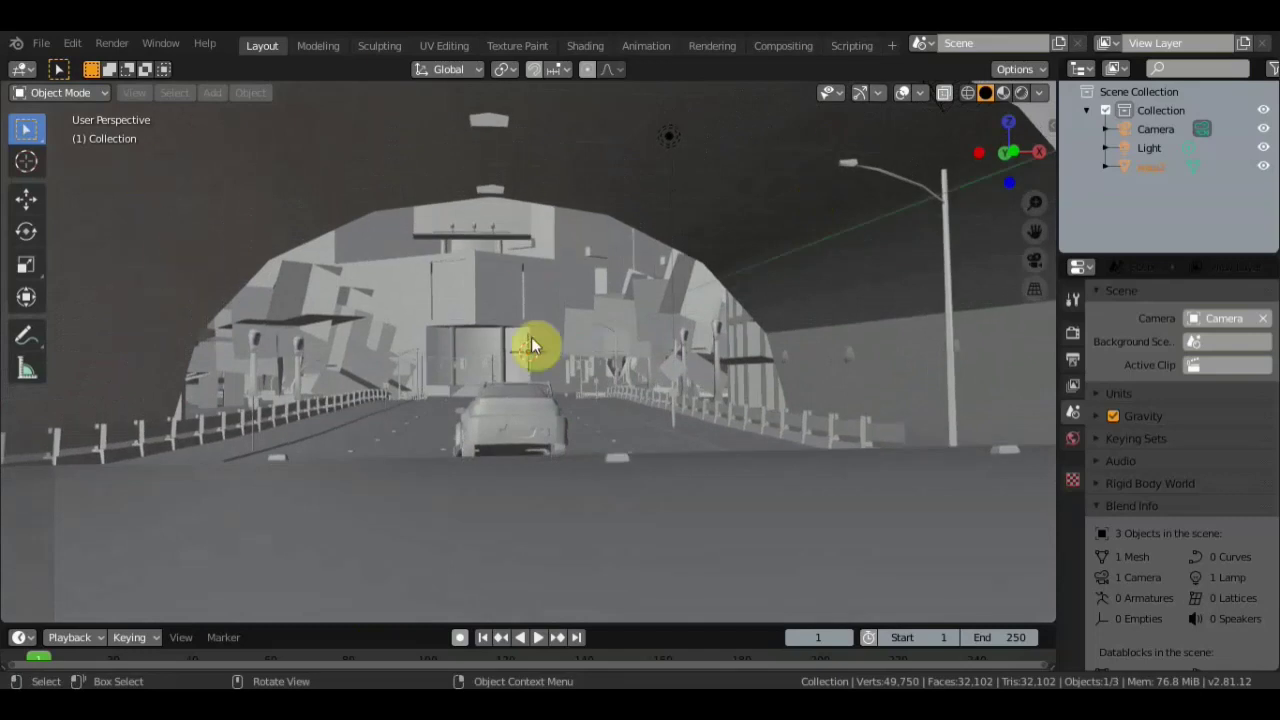
{"action": "scroll", "coordinate": [508, 363], "scroll_direction": "up", "scroll_amount": 2}
{"action": "scroll", "coordinate": [508, 363], "scroll_direction": "up", "scroll_amount": 2}
{"action": "middle_click_drag", "start_coordinate": [508, 363], "coordinate": [326, 203]}
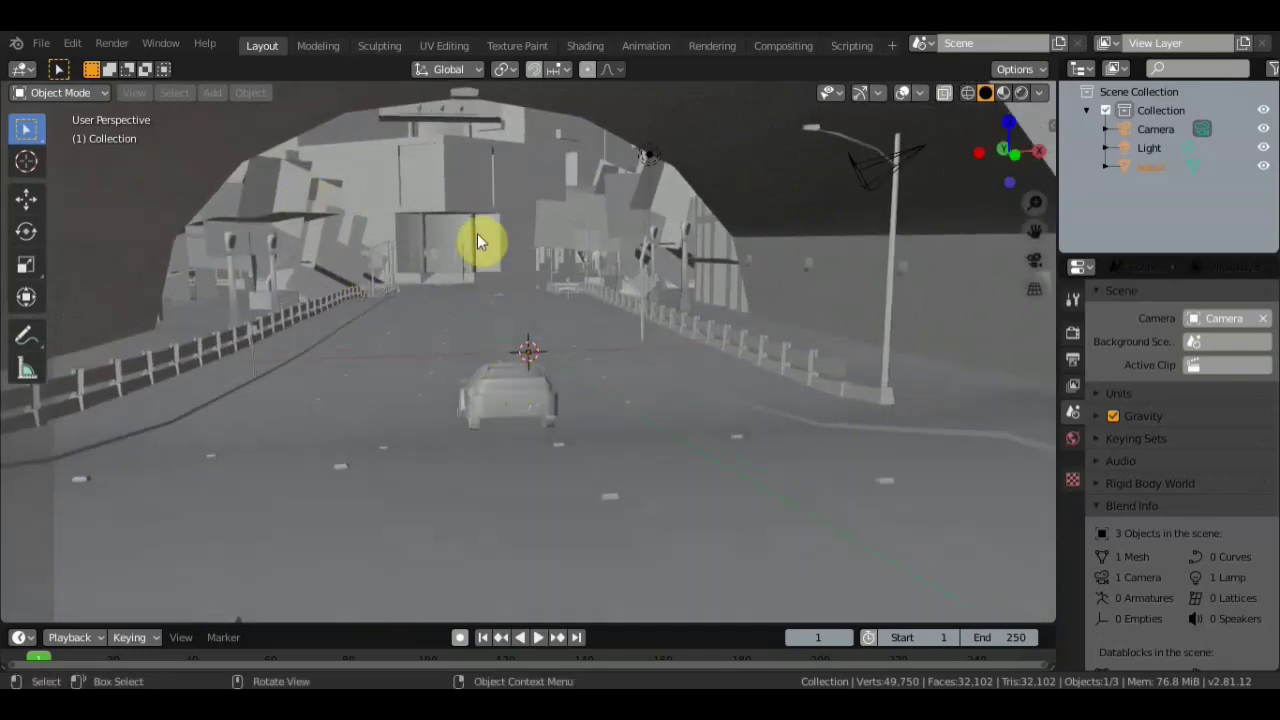
{"action": "scroll", "coordinate": [476, 235], "scroll_direction": "up", "scroll_amount": 2}
{"action": "scroll", "coordinate": [477, 238], "scroll_direction": "up", "scroll_amount": 2}
{"action": "mouse_move", "coordinate": [477, 234]}
{"action": "middle_mouse_down"}
{"action": "mouse_move", "coordinate": [428, 238]}
{"action": "mouse_move", "coordinate": [480, 228]}
{"action": "mouse_move", "coordinate": [506, 277]}
{"action": "mouse_move", "coordinate": [629, 320]}
{"action": "mouse_move", "coordinate": [780, 286]}
{"action": "mouse_move", "coordinate": [620, 311]}
{"action": "mouse_move", "coordinate": [543, 366]}
{"action": "mouse_move", "coordinate": [271, 263]}
{"action": "middle_mouse_up"}
{"action": "scroll", "coordinate": [480, 228], "scroll_direction": "down", "scroll_amount": 3}
{"action": "scroll", "coordinate": [477, 231], "scroll_direction": "down", "scroll_amount": 3}
{"action": "scroll", "coordinate": [477, 231], "scroll_direction": "down", "scroll_amount": 3}
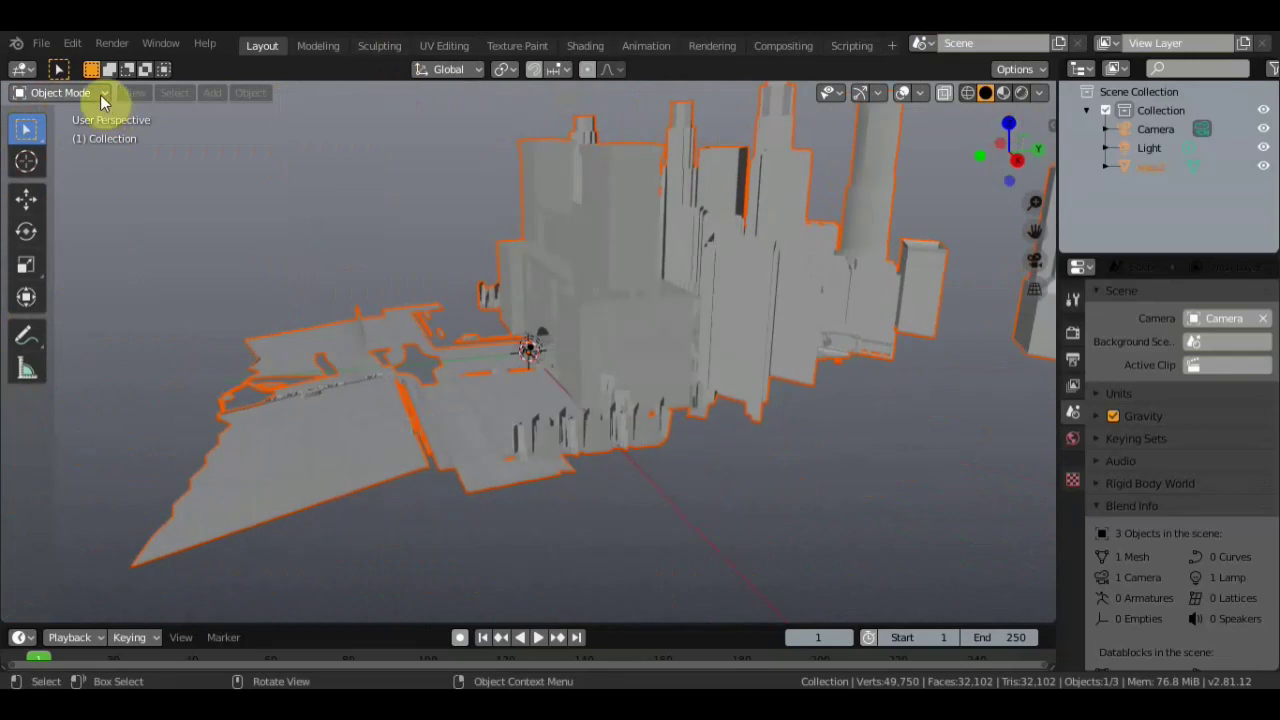
- Select the city mesh маш2 and switch it into Edit Mode
{"action": "left_click", "coordinate": [174, 92]}
{"action": "left_click", "coordinate": [534, 176]}
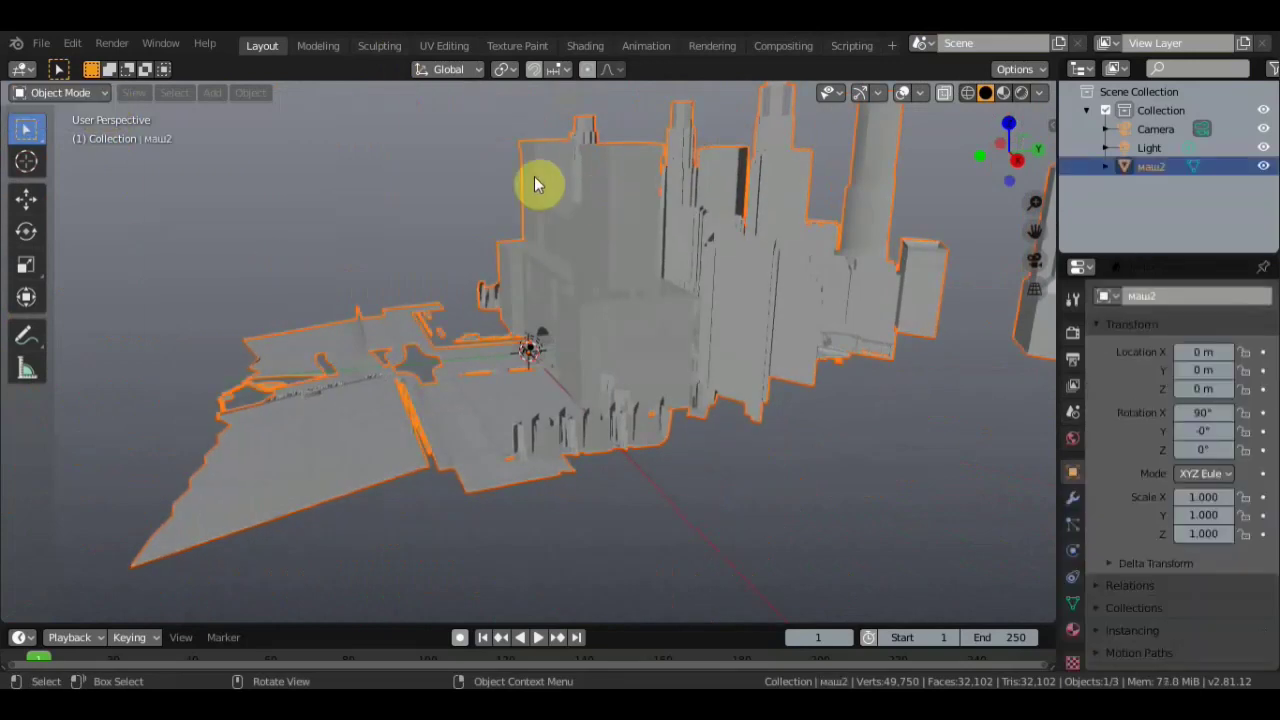
{"action": "left_click", "coordinate": [98, 97]}
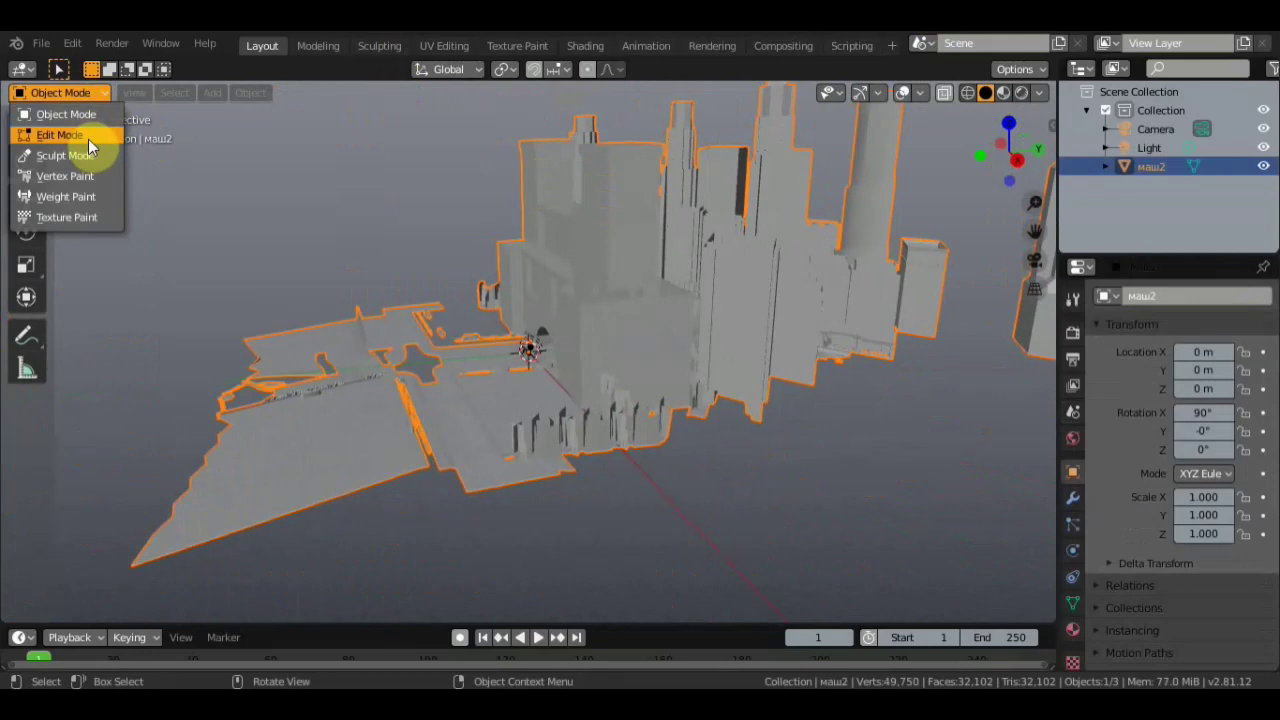
{"action": "scroll", "coordinate": [740, 337], "scroll_direction": "up", "scroll_amount": 5}
{"action": "scroll", "coordinate": [740, 337], "scroll_direction": "down", "scroll_amount": 3}
{"action": "scroll", "coordinate": [700, 278], "scroll_direction": "down", "scroll_amount": 5}
- Zoom into the corridor and orbit around the car's wireframe
{"action": "mouse_move", "coordinate": [777, 277]}
{"action": "middle_mouse_down"}
{"action": "mouse_move", "coordinate": [871, 286]}
{"action": "mouse_move", "coordinate": [894, 306]}
{"action": "middle_mouse_up"}
{"action": "scroll", "coordinate": [769, 317], "scroll_direction": "up", "scroll_amount": 5}
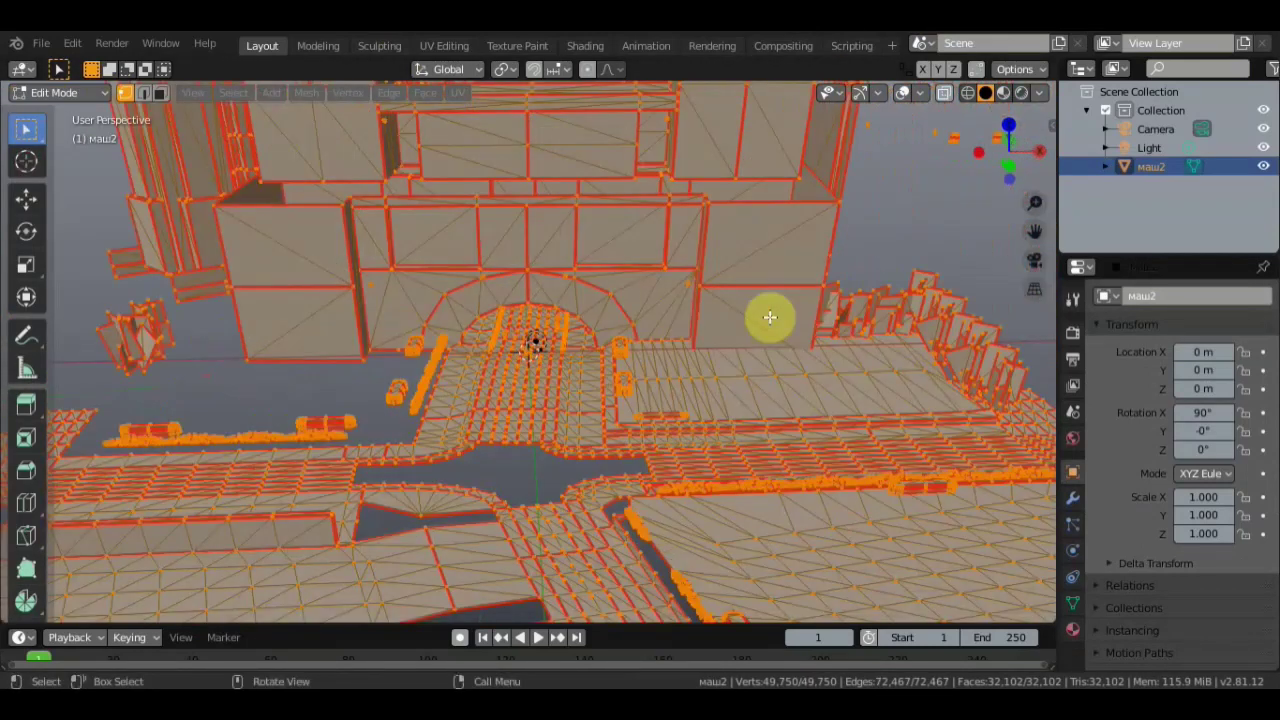
{"action": "scroll", "coordinate": [769, 317], "scroll_direction": "up", "scroll_amount": 2}
{"action": "scroll", "coordinate": [760, 312], "scroll_direction": "up", "scroll_amount": 3}
{"action": "scroll", "coordinate": [745, 300], "scroll_direction": "up", "scroll_amount": 4}
{"action": "mouse_move", "coordinate": [737, 294]}
{"action": "middle_mouse_down"}
{"action": "mouse_move", "coordinate": [737, 263]}
{"action": "mouse_move", "coordinate": [749, 271]}
{"action": "middle_mouse_up"}
{"action": "scroll", "coordinate": [486, 386], "scroll_direction": "up", "scroll_amount": 3}
{"action": "scroll", "coordinate": [514, 409], "scroll_direction": "up", "scroll_amount": 3}
{"action": "mouse_move", "coordinate": [514, 409]}
{"action": "middle_mouse_down"}
{"action": "mouse_move", "coordinate": [543, 423]}
{"action": "mouse_move", "coordinate": [611, 406]}
{"action": "mouse_move", "coordinate": [531, 449]}
{"action": "middle_mouse_up"}
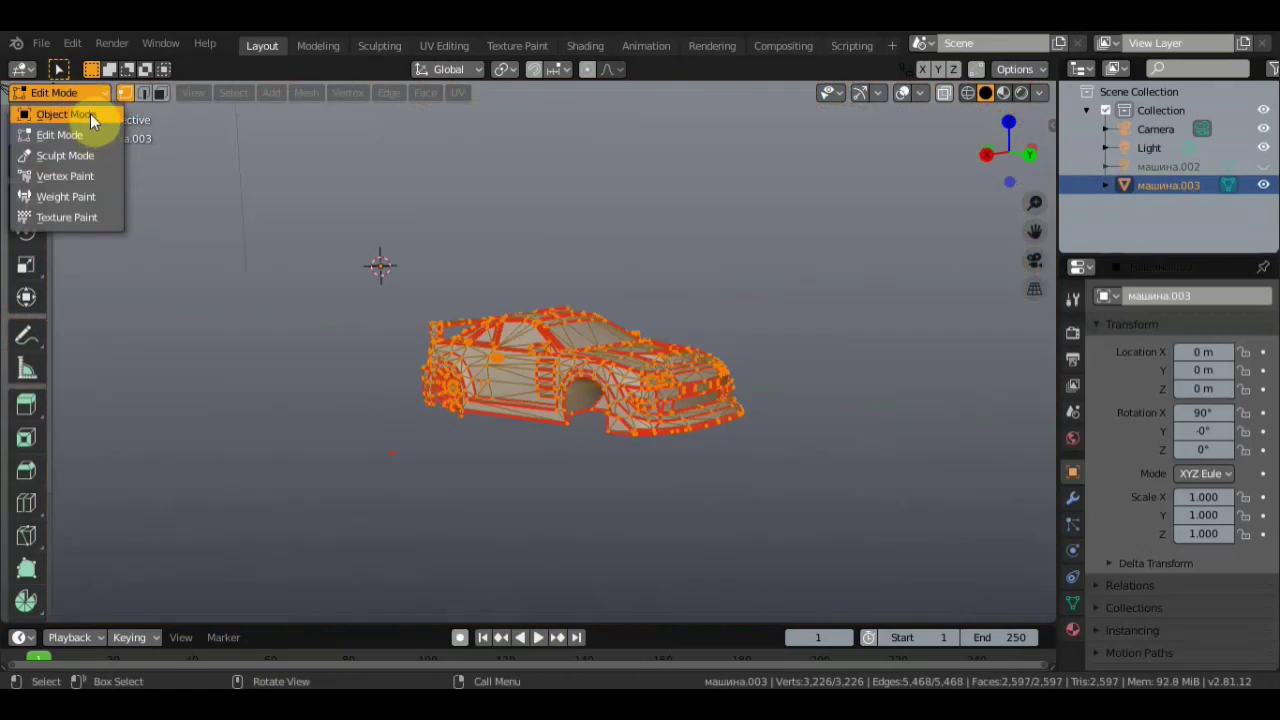
- Return the car машина.003 to Object Mode and orbit above and around it
{"action": "left_click", "coordinate": [89, 113]}
{"action": "scroll", "coordinate": [663, 278], "scroll_direction": "up", "scroll_amount": 3}
{"action": "mouse_move", "coordinate": [663, 278]}
{"action": "middle_mouse_down"}
{"action": "mouse_move", "coordinate": [688, 303]}
{"action": "mouse_move", "coordinate": [544, 304]}
{"action": "mouse_move", "coordinate": [583, 166]}
{"action": "mouse_move", "coordinate": [606, 423]}
{"action": "mouse_move", "coordinate": [608, 320]}
{"action": "mouse_move", "coordinate": [623, 300]}
{"action": "middle_mouse_up"}
{"action": "mouse_move", "coordinate": [617, 346]}
{"action": "middle_mouse_down"}
{"action": "mouse_move", "coordinate": [630, 309]}
{"action": "mouse_move", "coordinate": [700, 277]}
{"action": "mouse_move", "coordinate": [734, 223]}
{"action": "mouse_move", "coordinate": [726, 297]}
{"action": "mouse_move", "coordinate": [457, 317]}
{"action": "mouse_move", "coordinate": [471, 289]}
{"action": "mouse_move", "coordinate": [477, 497]}
{"action": "mouse_move", "coordinate": [518, 368]}
{"action": "mouse_move", "coordinate": [531, 583]}
{"action": "mouse_move", "coordinate": [366, 526]}
{"action": "mouse_move", "coordinate": [581, 587]}
{"action": "mouse_move", "coordinate": [651, 543]}
{"action": "mouse_move", "coordinate": [649, 471]}
{"action": "mouse_move", "coordinate": [554, 466]}
{"action": "mouse_move", "coordinate": [445, 491]}
{"action": "mouse_move", "coordinate": [466, 457]}
{"action": "middle_mouse_up"}
{"action": "mouse_move", "coordinate": [646, 486]}
{"action": "middle_mouse_down"}
{"action": "mouse_move", "coordinate": [663, 421]}
{"action": "mouse_move", "coordinate": [721, 417]}
{"action": "mouse_move", "coordinate": [716, 378]}
{"action": "mouse_move", "coordinate": [626, 305]}
{"action": "mouse_move", "coordinate": [639, 228]}
{"action": "mouse_move", "coordinate": [644, 388]}
{"action": "mouse_move", "coordinate": [531, 394]}
{"action": "mouse_move", "coordinate": [631, 420]}
{"action": "middle_mouse_up"}
{"action": "scroll", "coordinate": [663, 421], "scroll_direction": "up", "scroll_amount": 4}
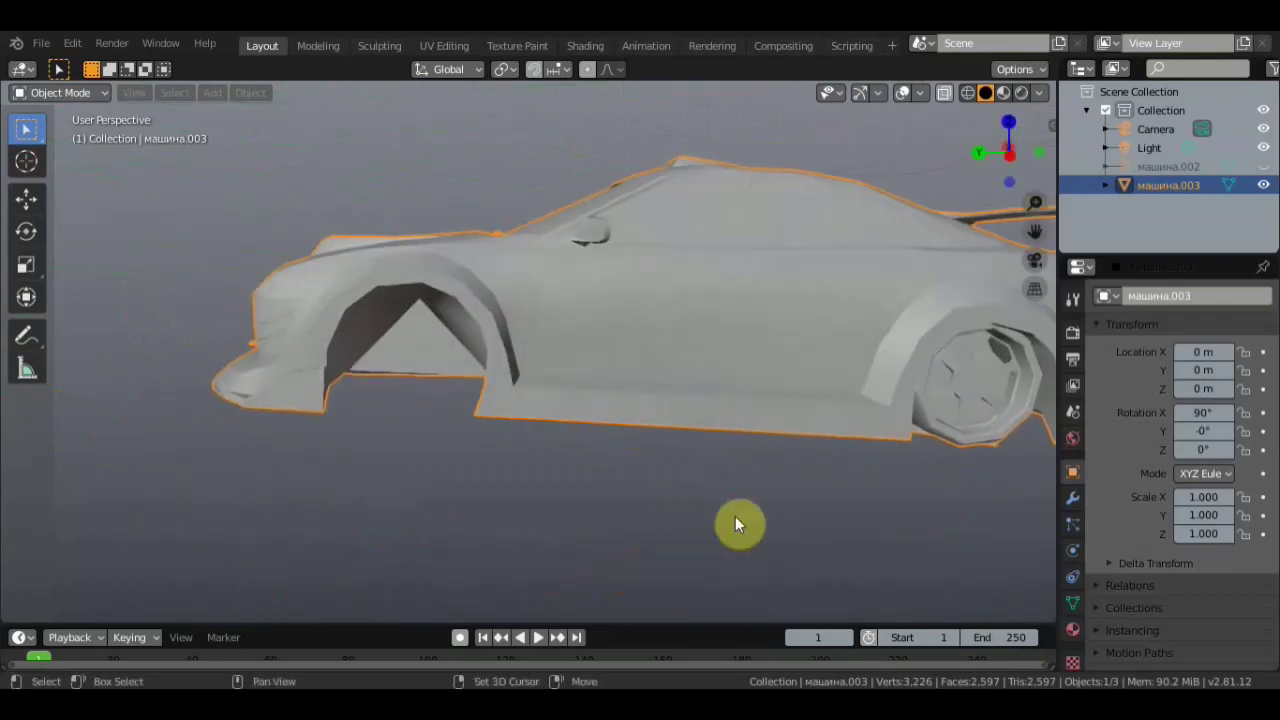
{"action": "scroll", "coordinate": [736, 519], "scroll_direction": "down", "scroll_amount": 3}
{"action": "scroll", "coordinate": [646, 523], "scroll_direction": "down", "scroll_amount": 2}
- Inspect the car's rear spoiler, underside and wheel, then centre it head-on
{"action": "middle_click_drag", "start_coordinate": [514, 567], "coordinate": [198, 436]}
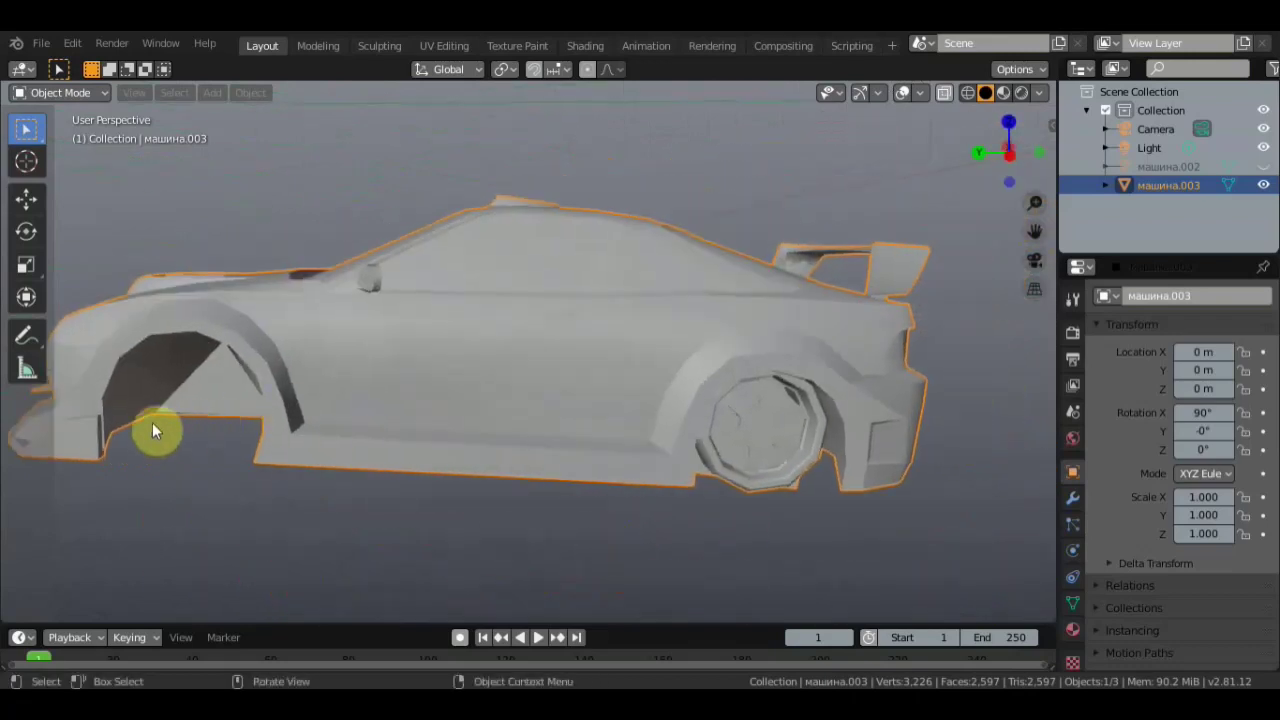
{"action": "mouse_move", "coordinate": [584, 524]}
{"action": "middle_mouse_down"}
{"action": "mouse_move", "coordinate": [491, 494]}
{"action": "mouse_move", "coordinate": [488, 416]}
{"action": "mouse_move", "coordinate": [500, 434]}
{"action": "mouse_move", "coordinate": [986, 462]}
{"action": "middle_mouse_up"}
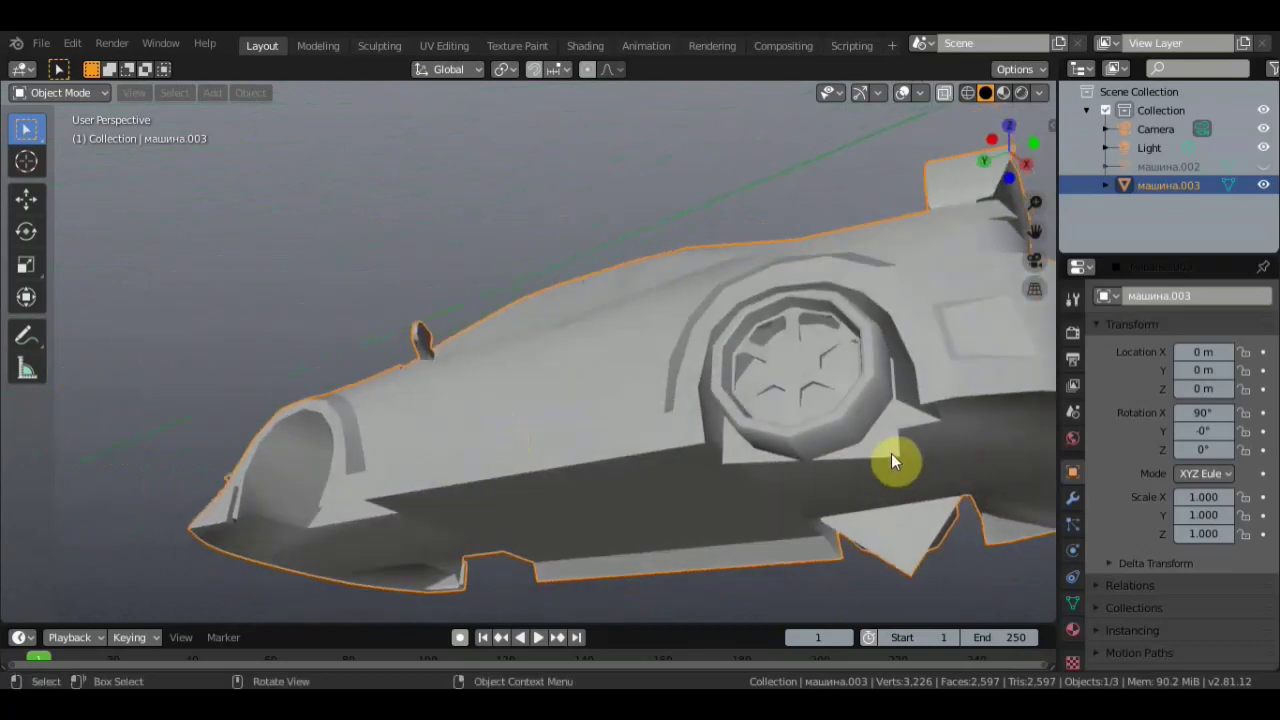
{"action": "mouse_move", "coordinate": [891, 449]}
{"action": "middle_mouse_down"}
{"action": "mouse_move", "coordinate": [914, 475]}
{"action": "mouse_move", "coordinate": [886, 520]}
{"action": "middle_mouse_up"}
{"action": "mouse_move", "coordinate": [950, 465]}
{"action": "middle_mouse_down"}
{"action": "mouse_move", "coordinate": [884, 504]}
{"action": "mouse_move", "coordinate": [615, 528]}
{"action": "mouse_move", "coordinate": [582, 500]}
{"action": "mouse_move", "coordinate": [451, 528]}
{"action": "mouse_move", "coordinate": [402, 503]}
{"action": "mouse_move", "coordinate": [315, 503]}
{"action": "mouse_move", "coordinate": [254, 523]}
{"action": "middle_mouse_up"}
{"action": "scroll", "coordinate": [612, 520], "scroll_direction": "down", "scroll_amount": 5}
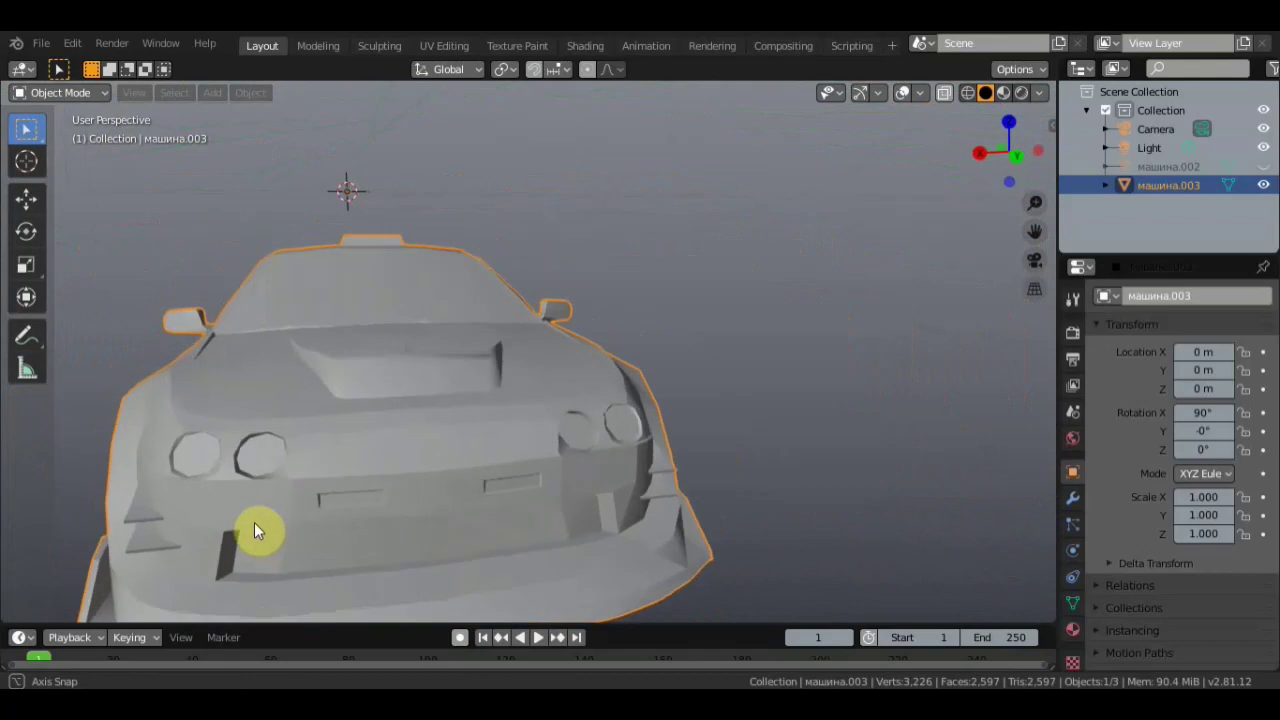
{"action": "middle_click_drag", "start_coordinate": [752, 441], "coordinate": [869, 412], "text": "shift"}
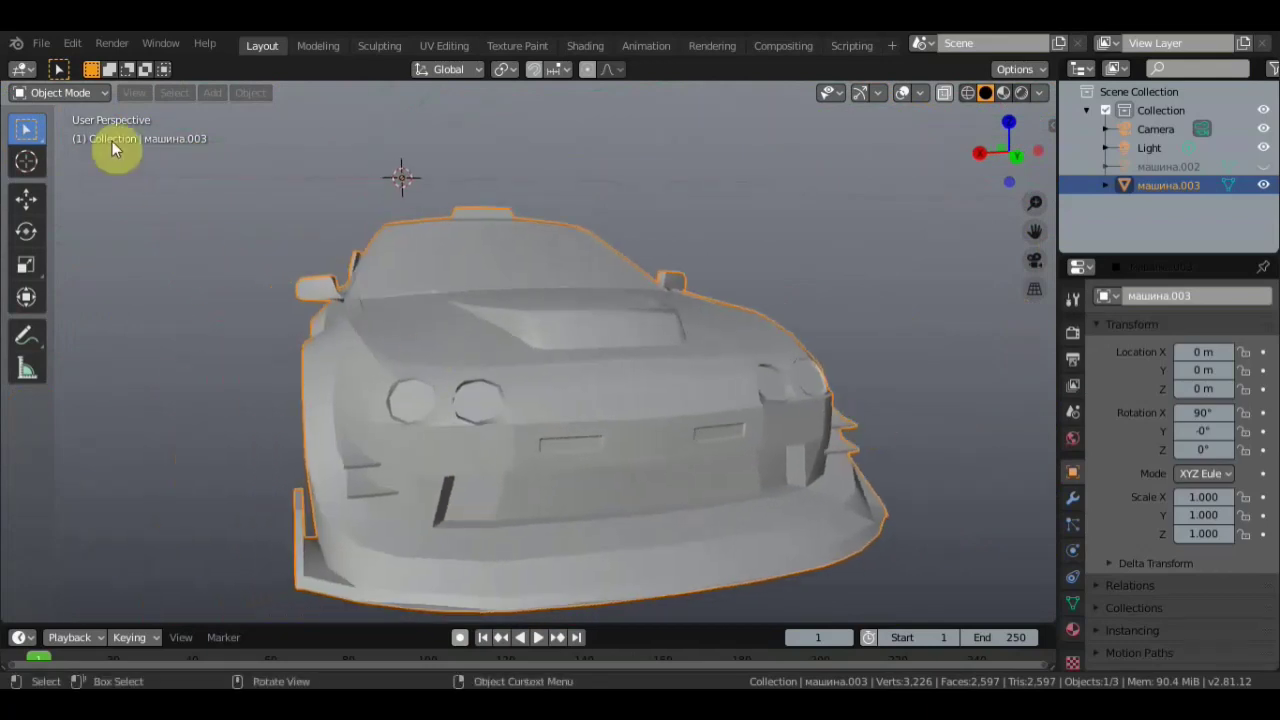
{"action": "left_click", "coordinate": [60, 92]}
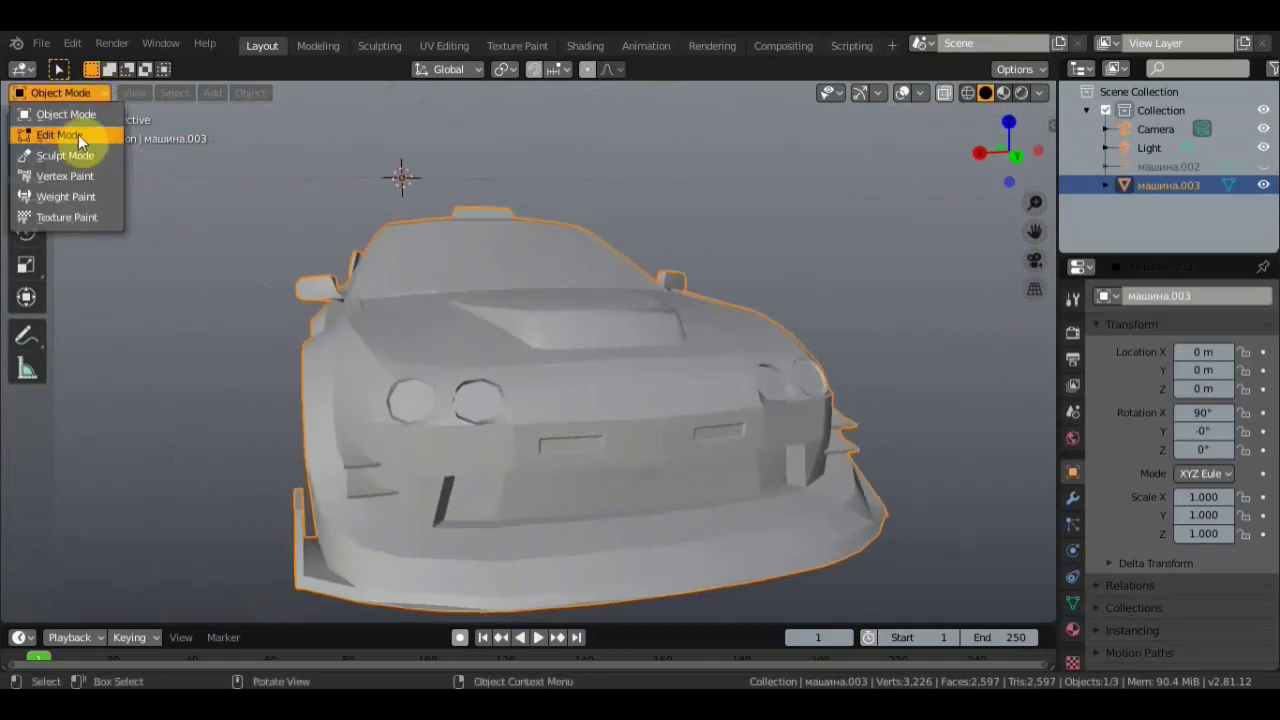
- Put машина.003 into Edit Mode and orbit around its triangulated mesh, including the front wheel arch
{"action": "left_click", "coordinate": [78, 139]}
{"action": "scroll", "coordinate": [585, 316], "scroll_direction": "up", "scroll_amount": 3}
{"action": "mouse_move", "coordinate": [580, 314]}
{"action": "middle_mouse_down"}
{"action": "mouse_move", "coordinate": [494, 314]}
{"action": "mouse_move", "coordinate": [666, 326]}
{"action": "mouse_move", "coordinate": [713, 264]}
{"action": "mouse_move", "coordinate": [686, 294]}
{"action": "mouse_move", "coordinate": [734, 286]}
{"action": "mouse_move", "coordinate": [743, 330]}
{"action": "middle_mouse_up"}
{"action": "scroll", "coordinate": [711, 284], "scroll_direction": "down", "scroll_amount": 4}
{"action": "scroll", "coordinate": [743, 330], "scroll_direction": "up", "scroll_amount": 2}
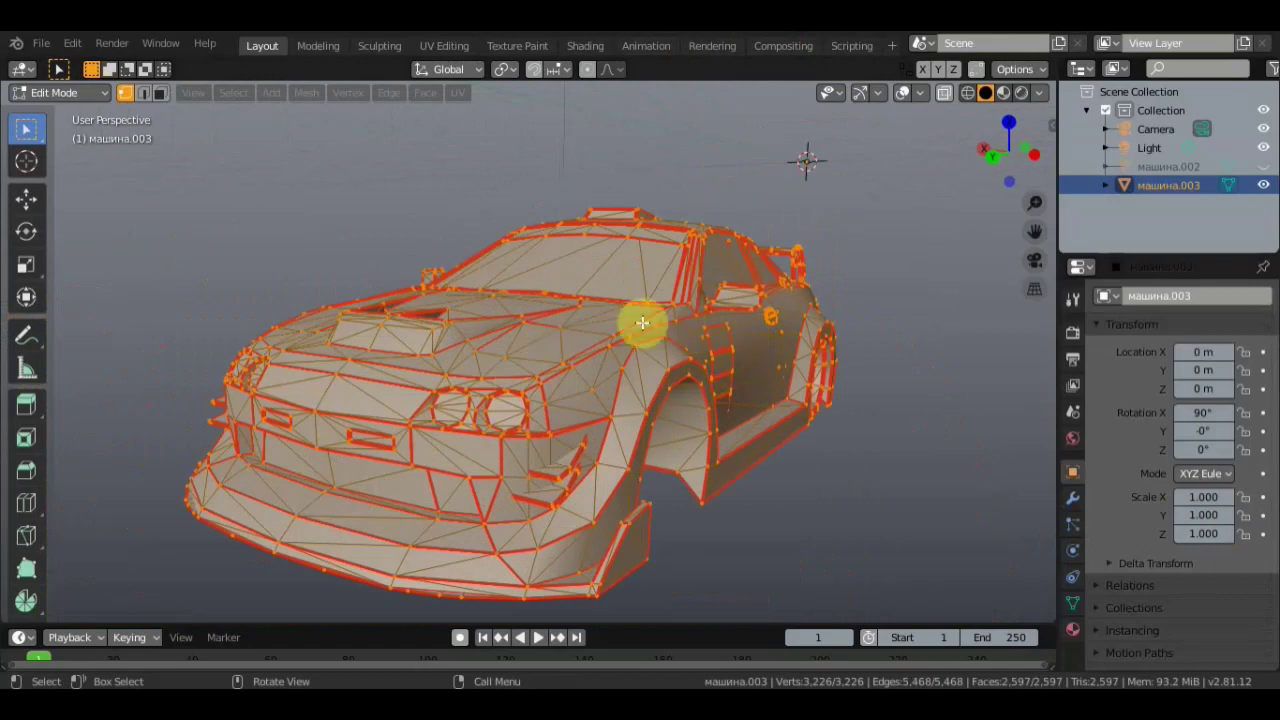
{"action": "mouse_move", "coordinate": [667, 432]}
{"action": "middle_mouse_down"}
{"action": "mouse_move", "coordinate": [655, 430]}
{"action": "mouse_move", "coordinate": [677, 437]}
{"action": "mouse_move", "coordinate": [653, 432]}
{"action": "middle_mouse_up"}
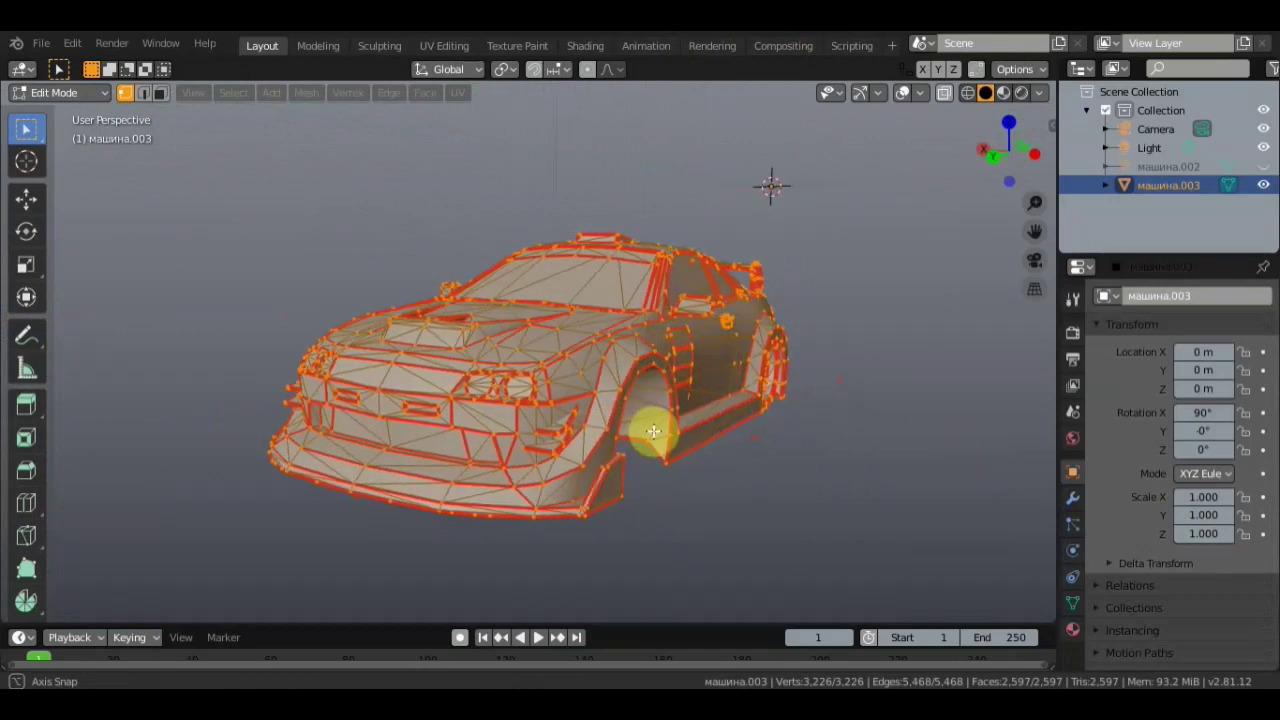
{"action": "scroll", "coordinate": [655, 431], "scroll_direction": "up", "scroll_amount": 2}
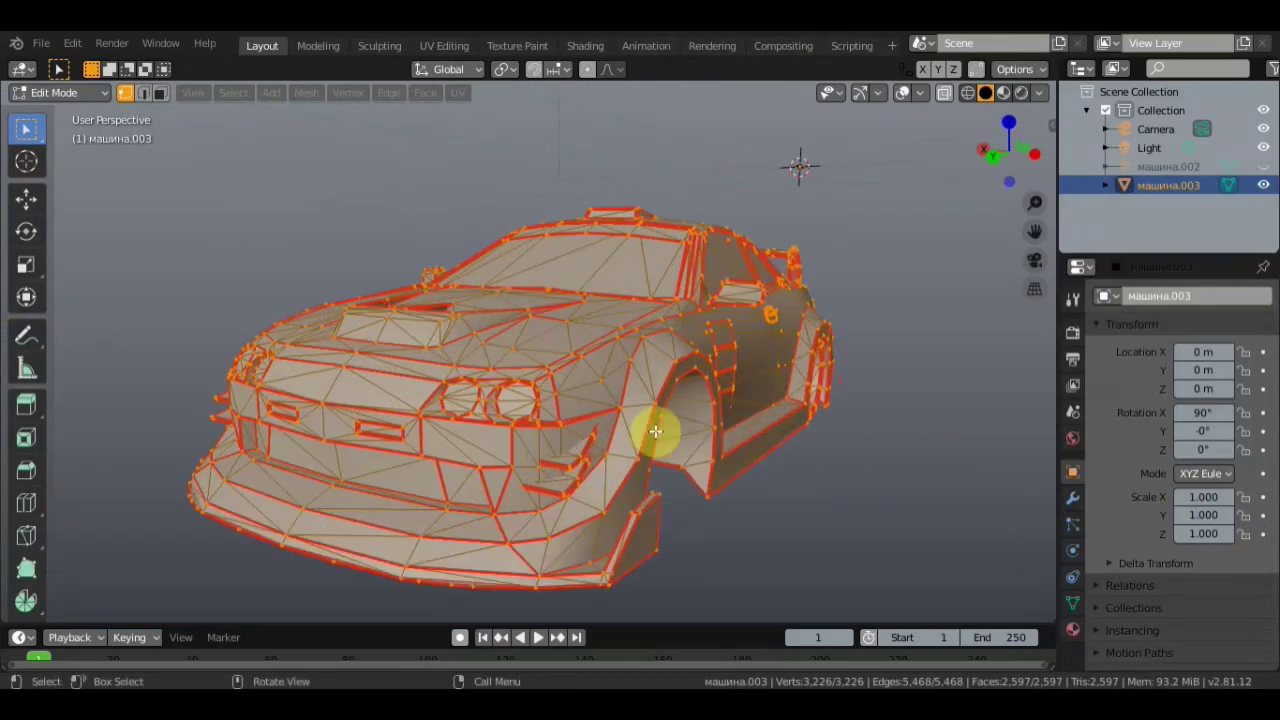